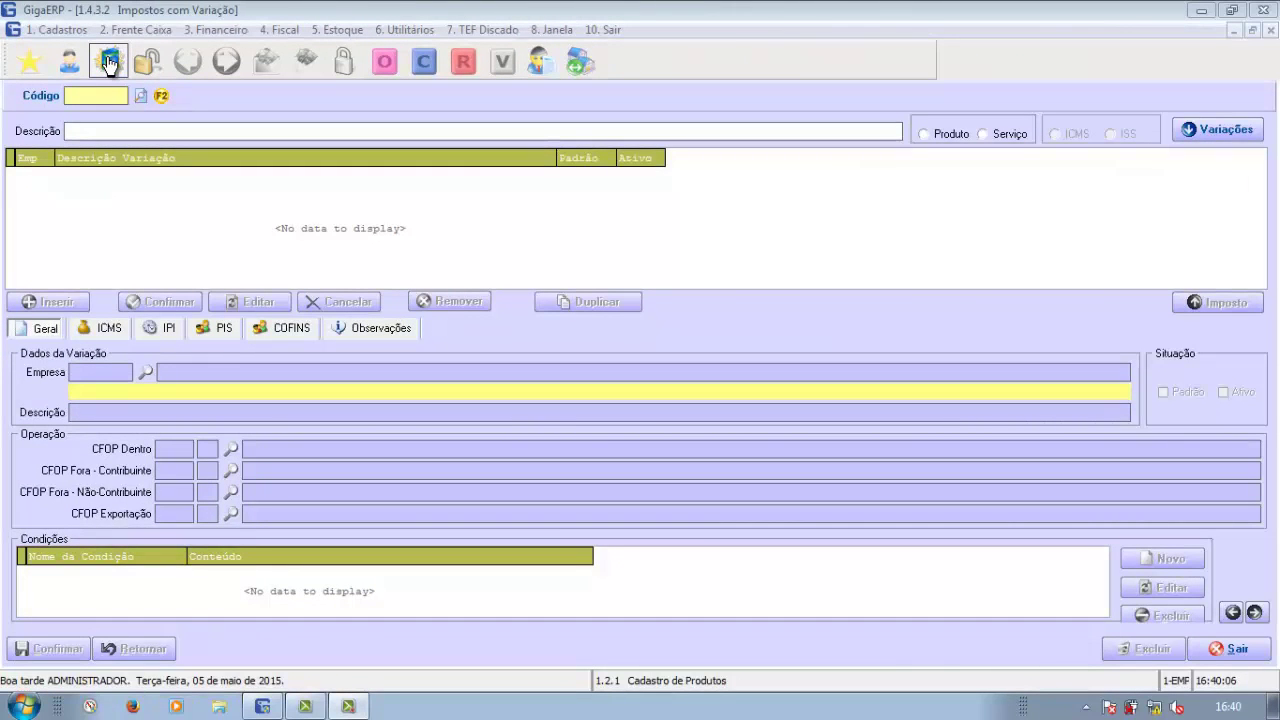
Step: Create a new product tax record described as IMPOSTO SOBRE PEÇAS and go to its variations
click(109, 63)
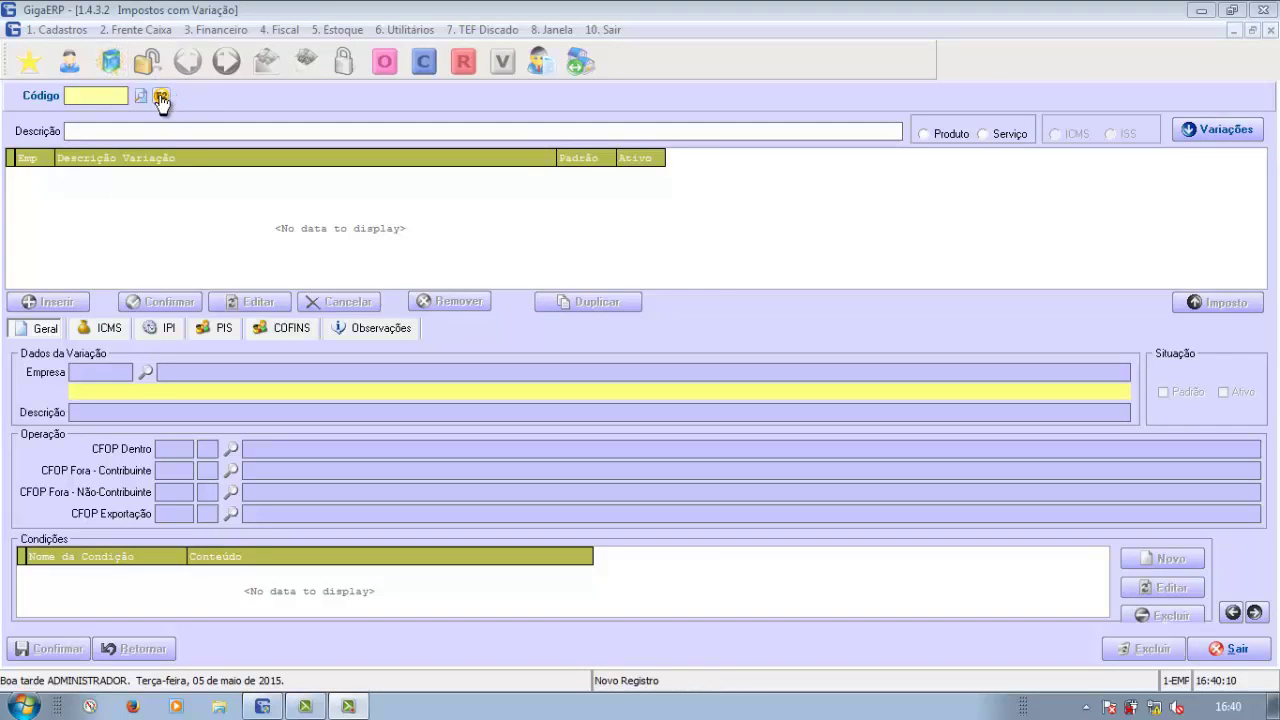
click(161, 96)
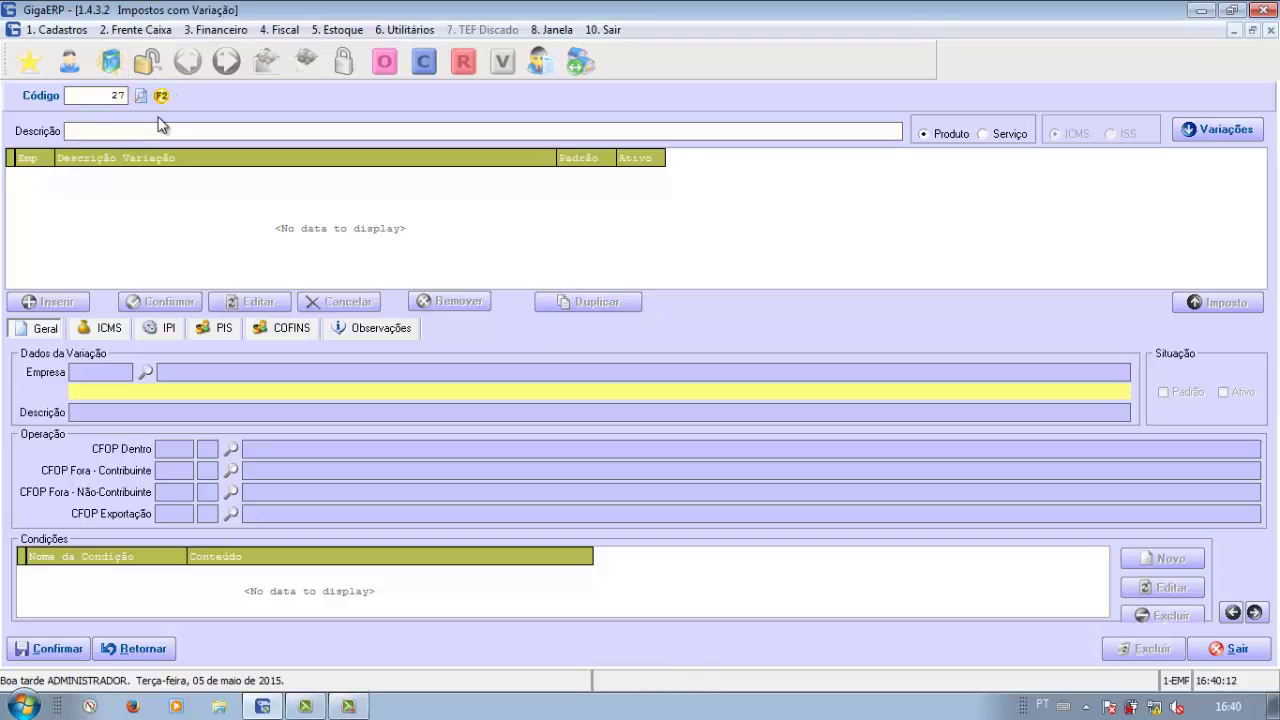
text(IMPOSTO SOBRE V)
text(EÇAS)
click(923, 134)
click(1193, 135)
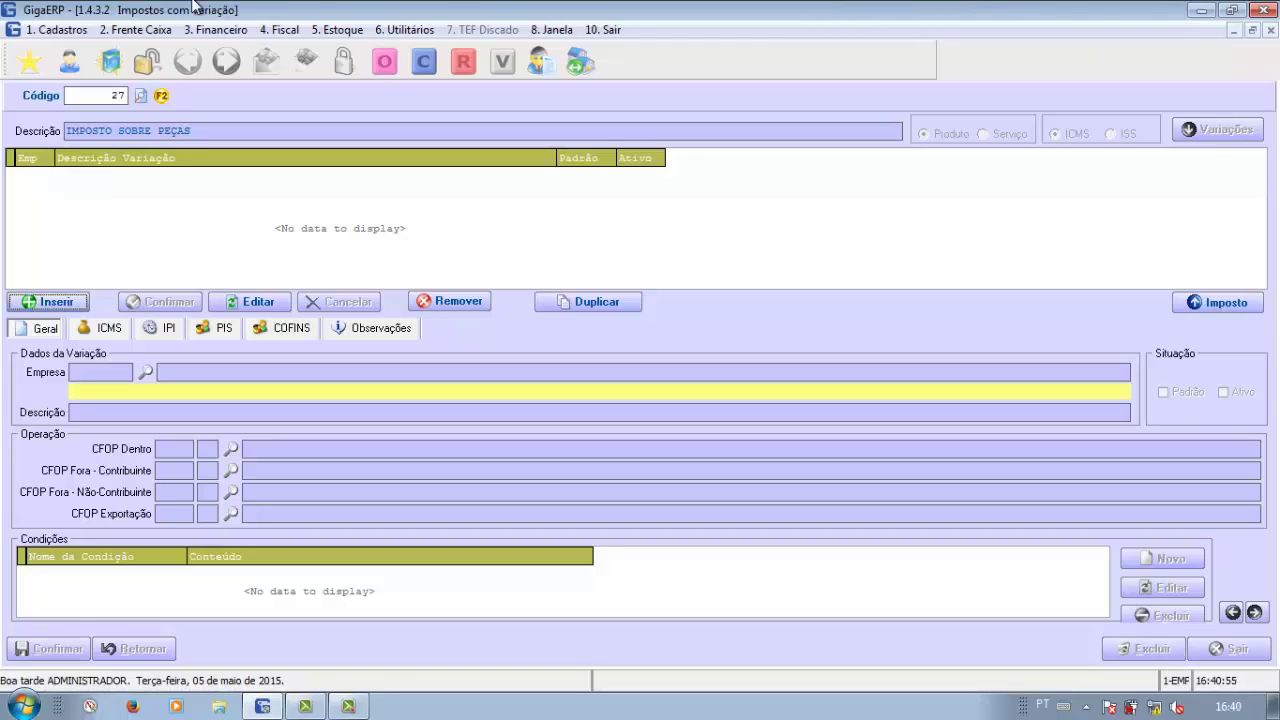
Step: Insert a tax variation for company 1, EMPRESA MODELO
click(50, 303)
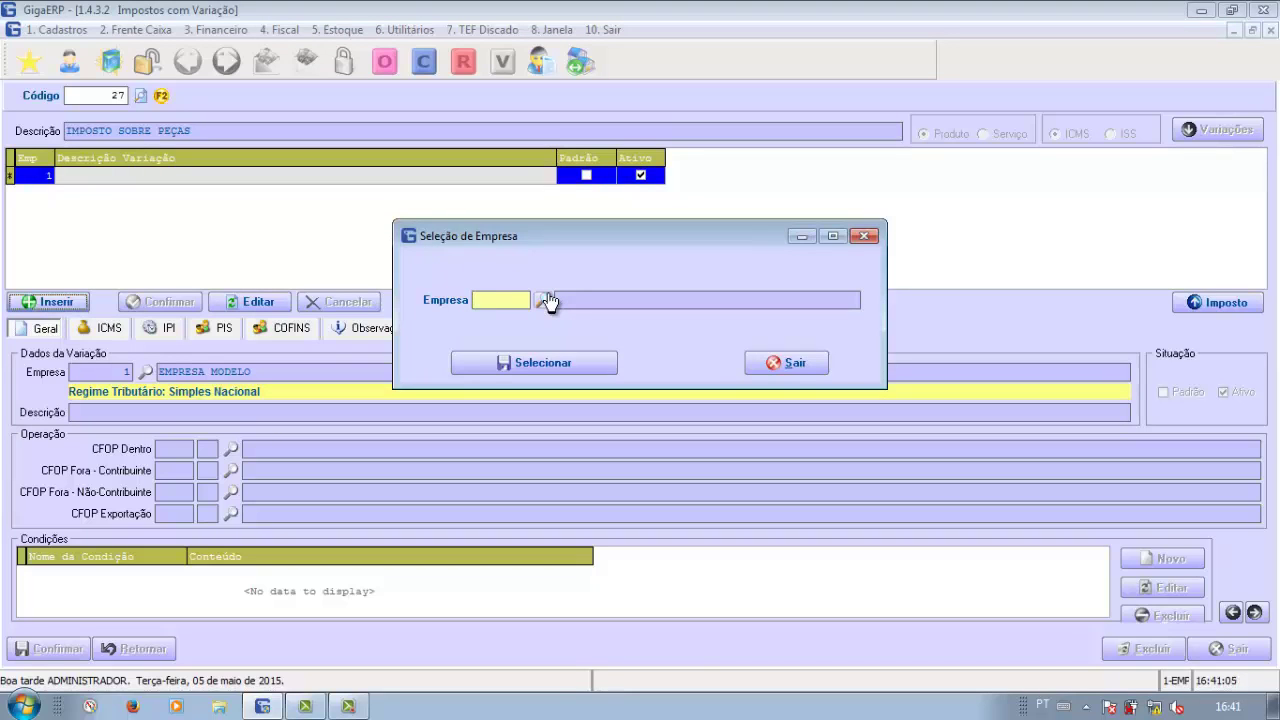
click(545, 300)
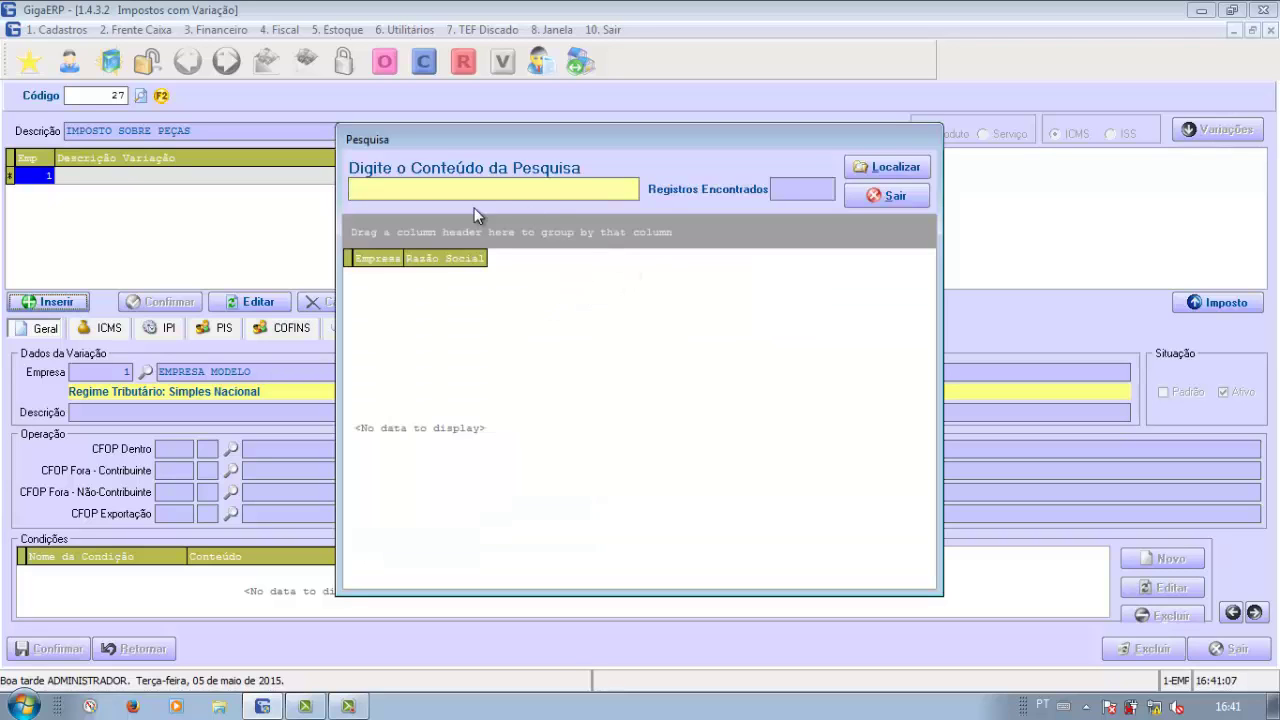
click(887, 166)
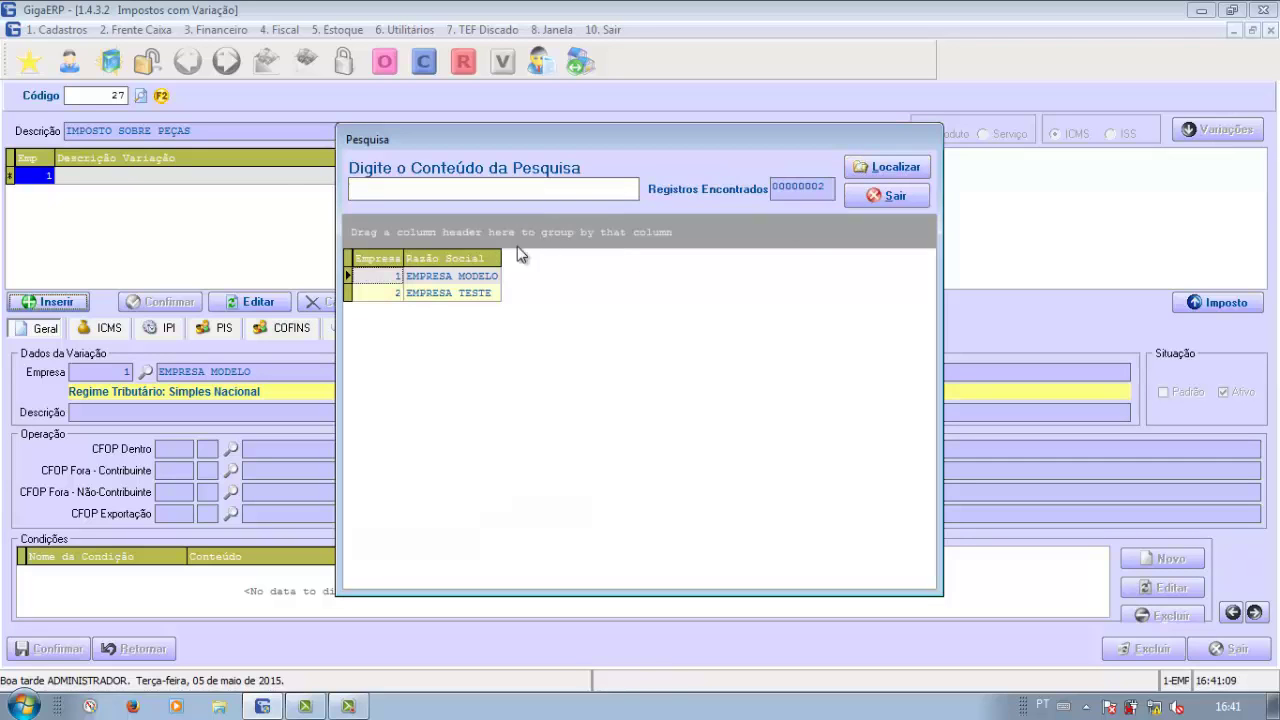
double_click(467, 277)
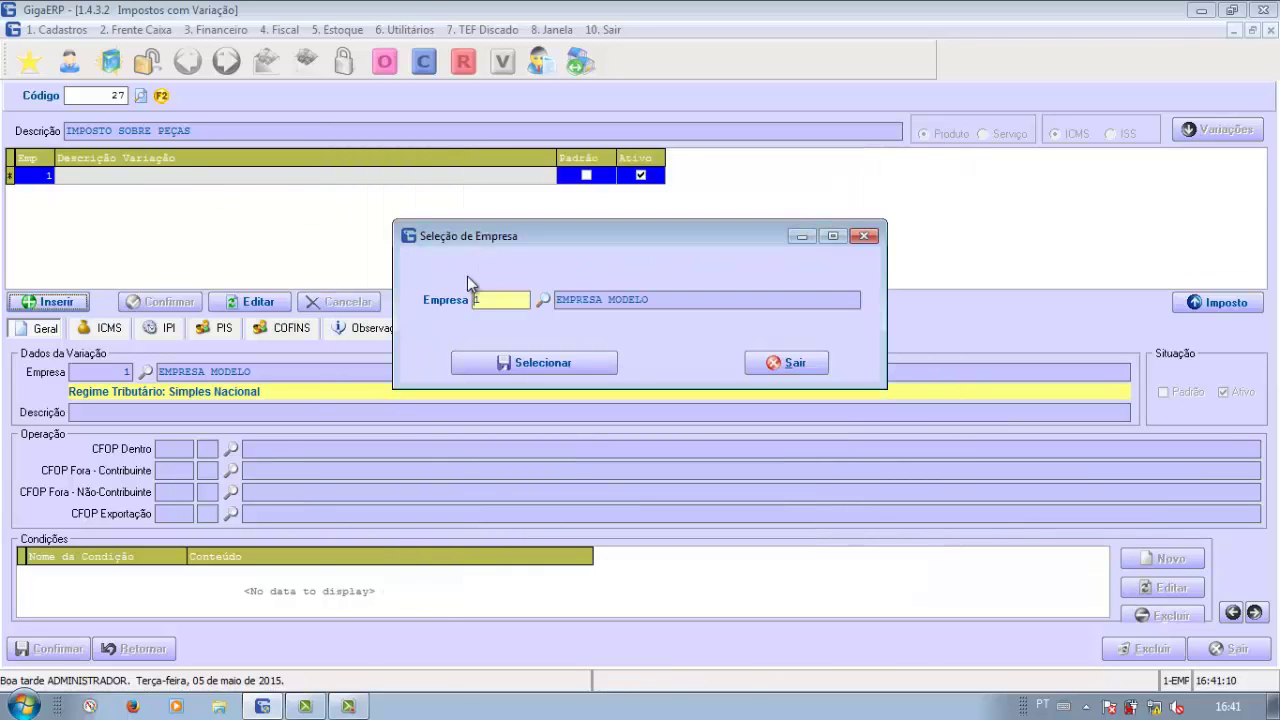
click(509, 365)
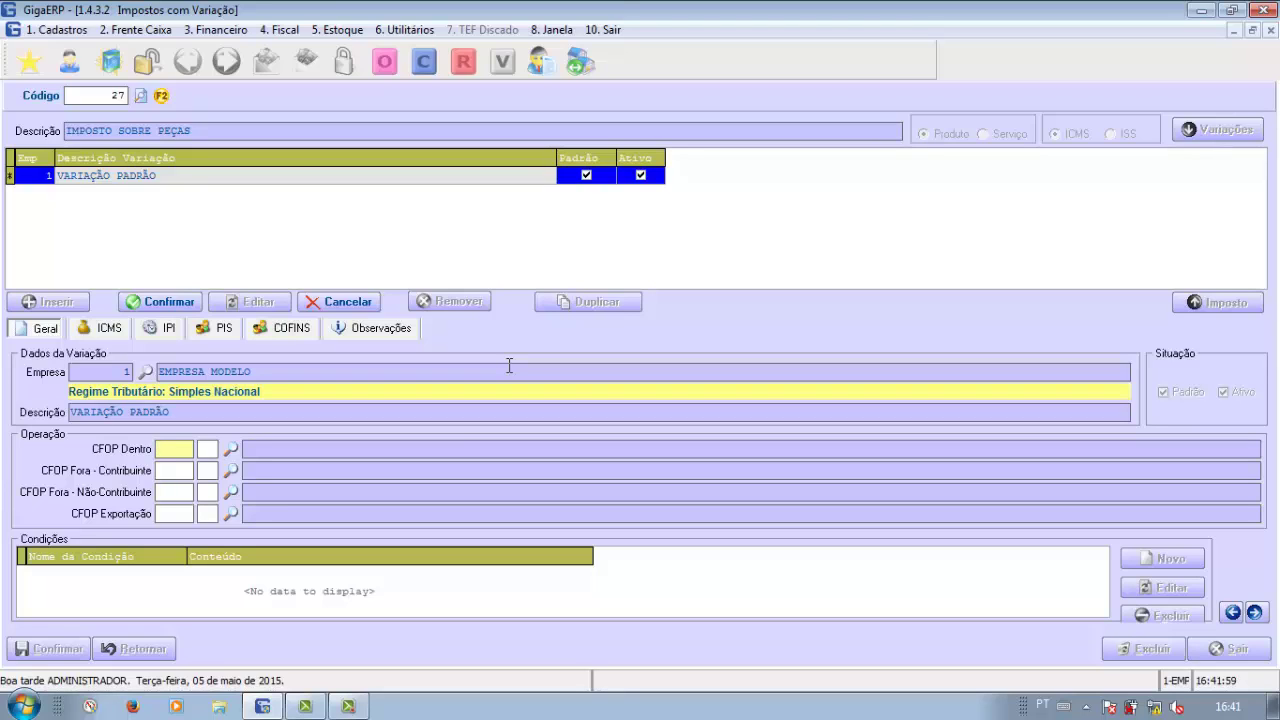
Step: Set the default variation's CFOP Dentro to 5102 sequence 1 and CFOP Fora - Contribuinte to 6102 sequence 1
text(5102)
key(Return)
text(1)
key(Return)
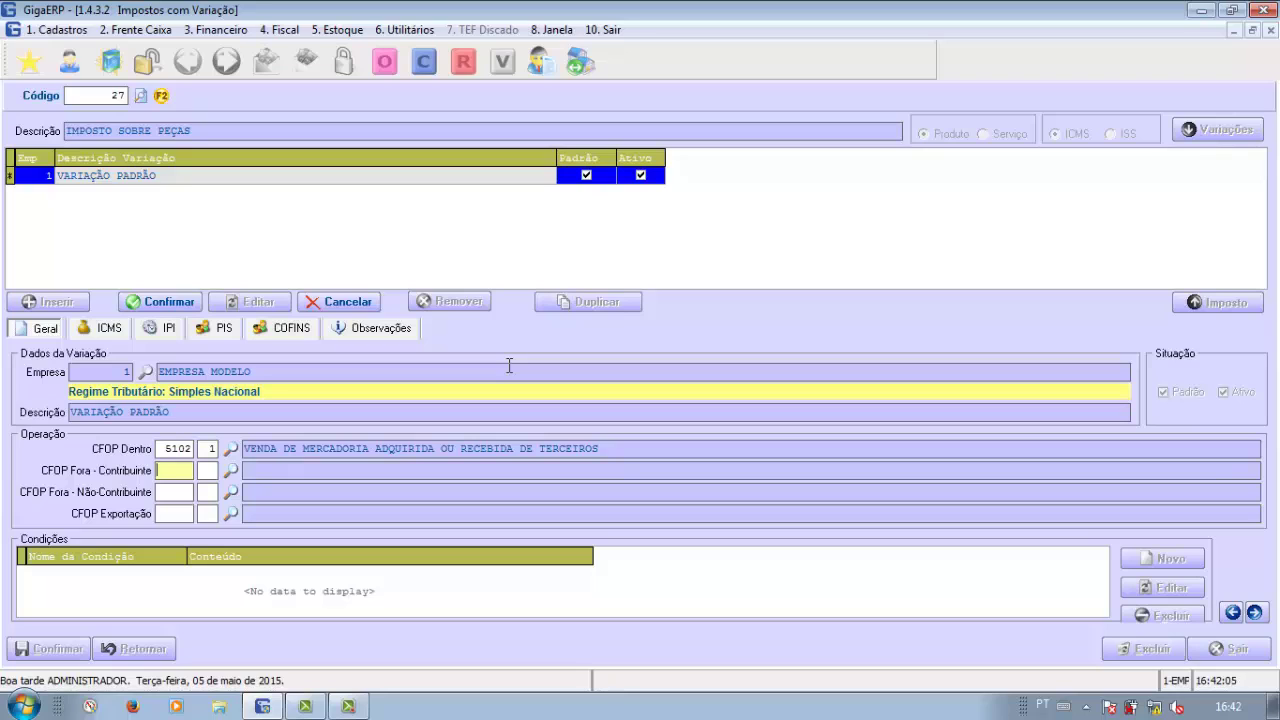
text(6102)
key(Return)
text(1)
key(Return)
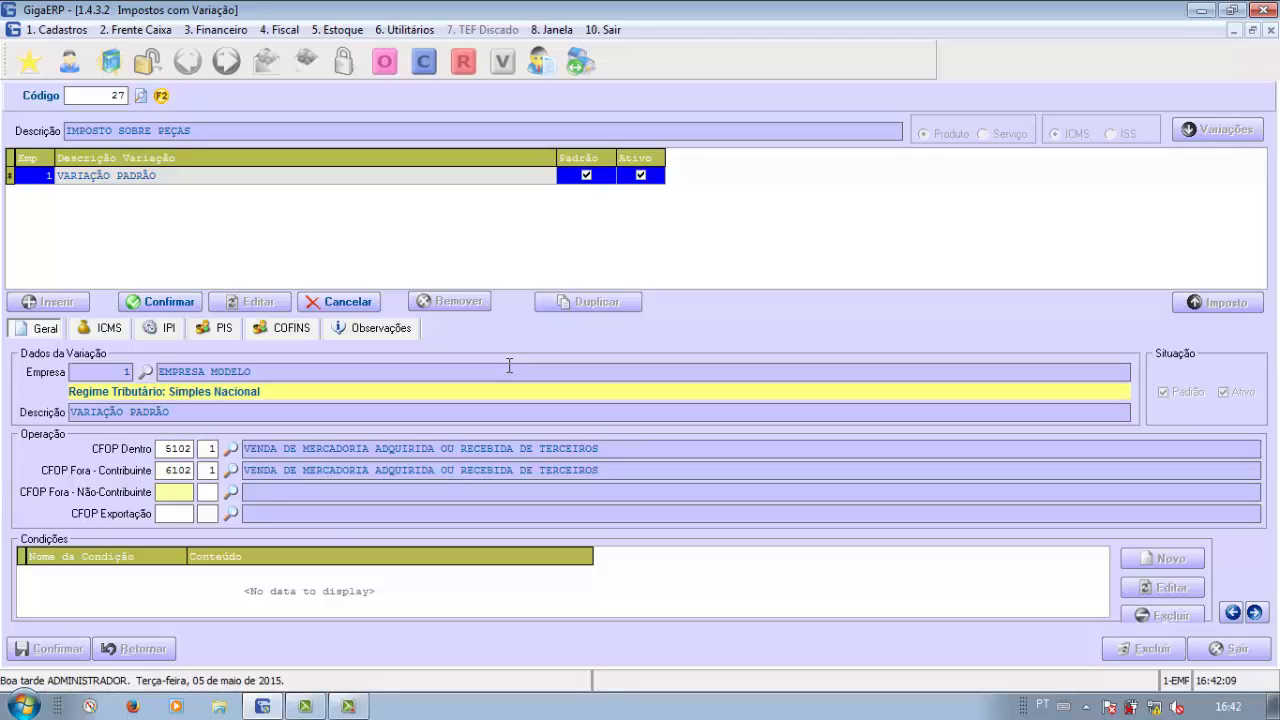
Step: Set the default variation's CFOP Fora - Não-Contribuinte to 6108 sequence 1 and CFOP Exportação to 7102 sequence 1
text(6108)
key(Return)
text(1)
key(Return)
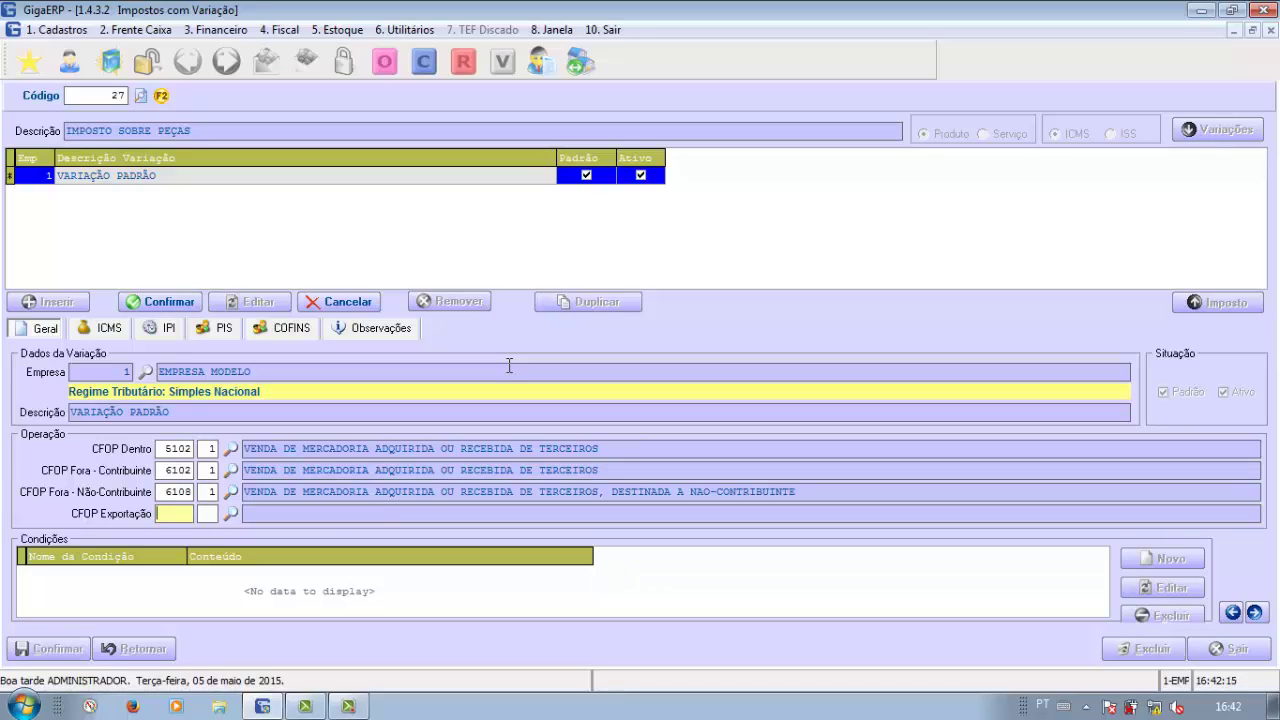
text(7102)
key(Return)
text(1)
key(Return)
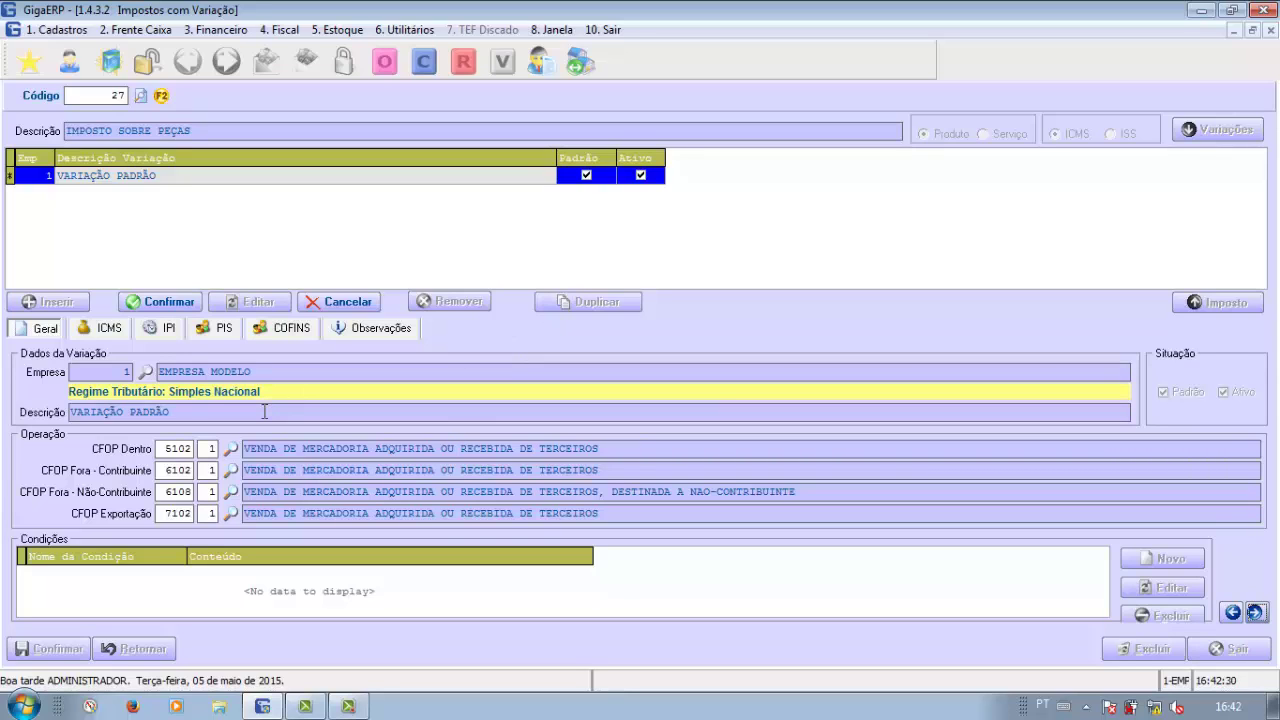
Step: Set the variation's ICMS tax situation to 102 - Tributada sem permissão de crédito and check the SP internal rate
click(104, 330)
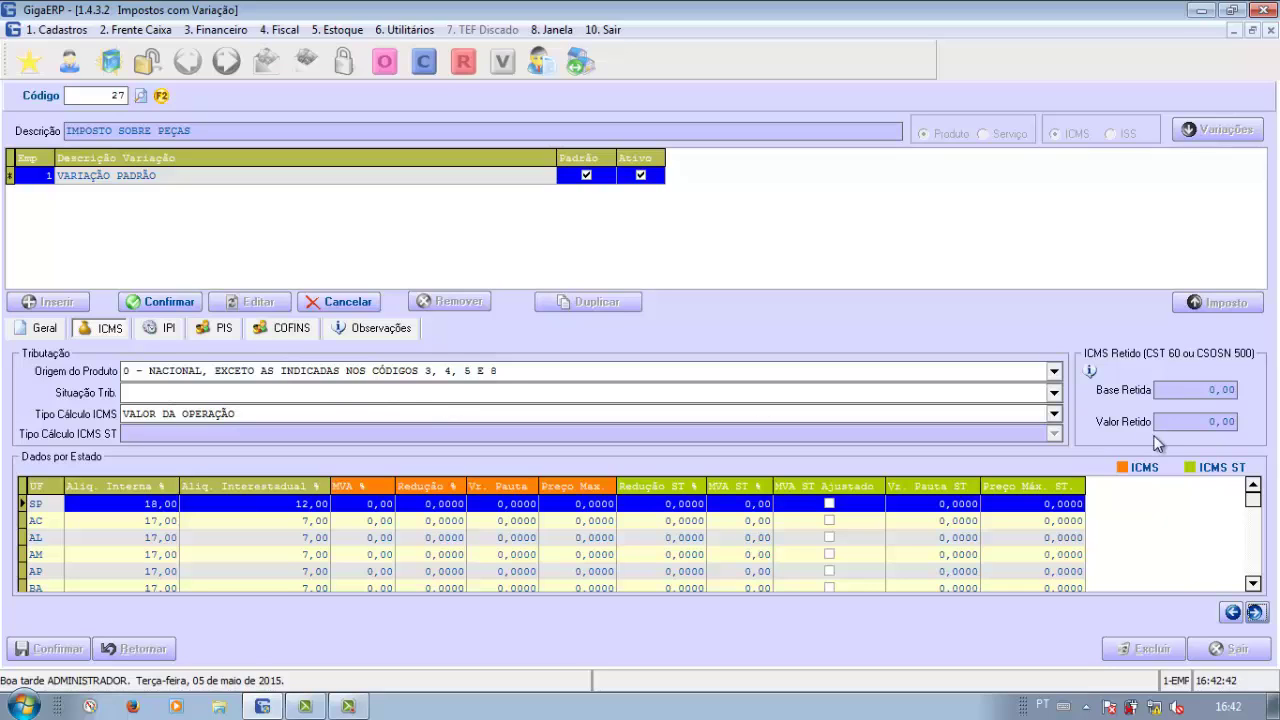
click(1054, 393)
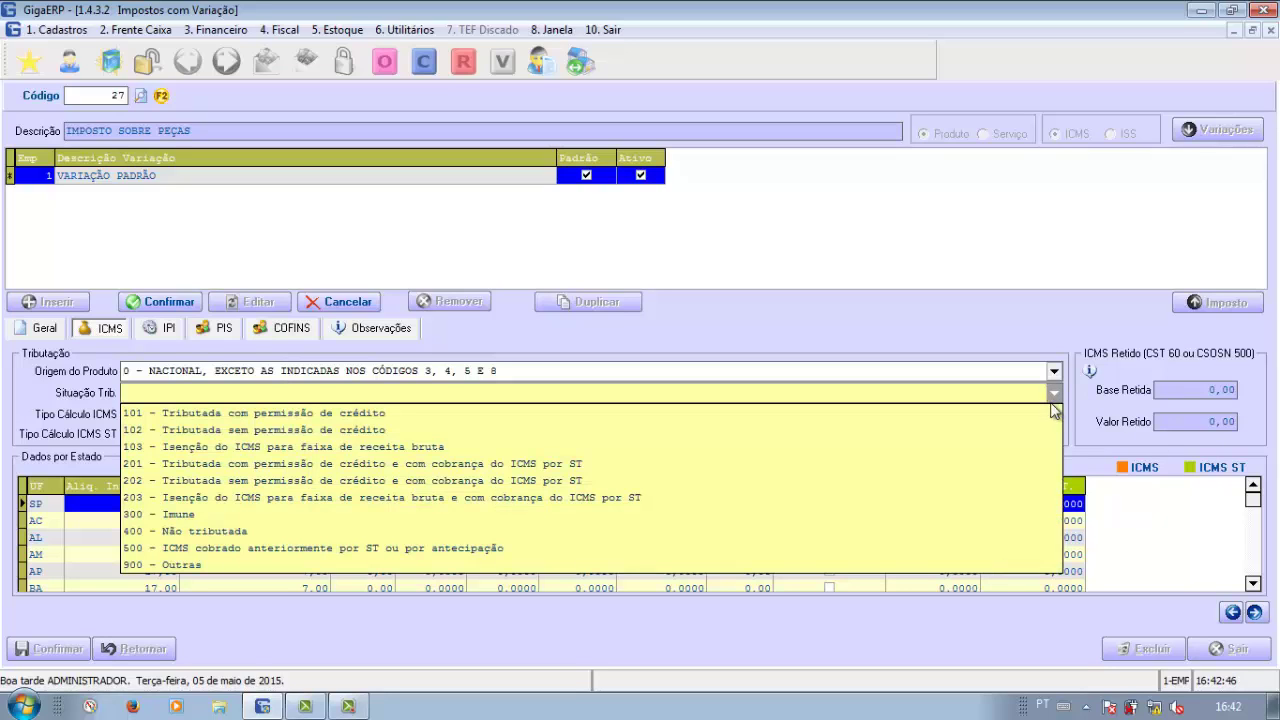
click(438, 430)
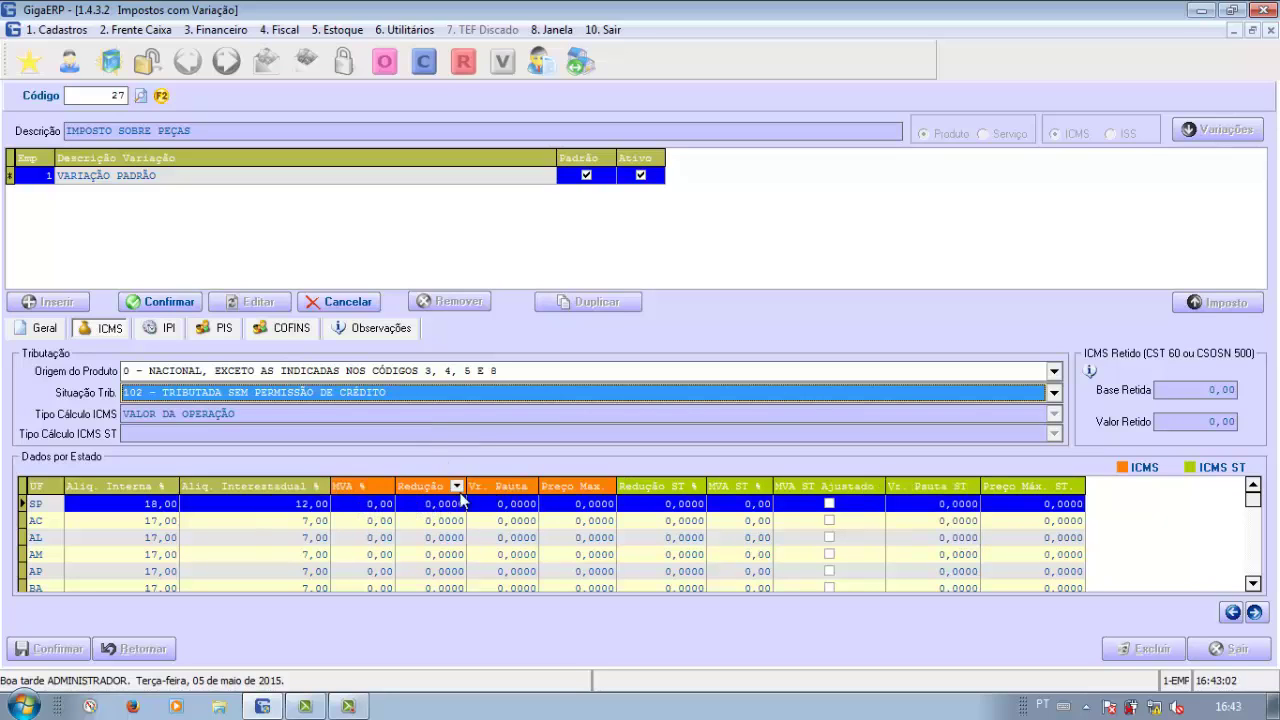
click(142, 505)
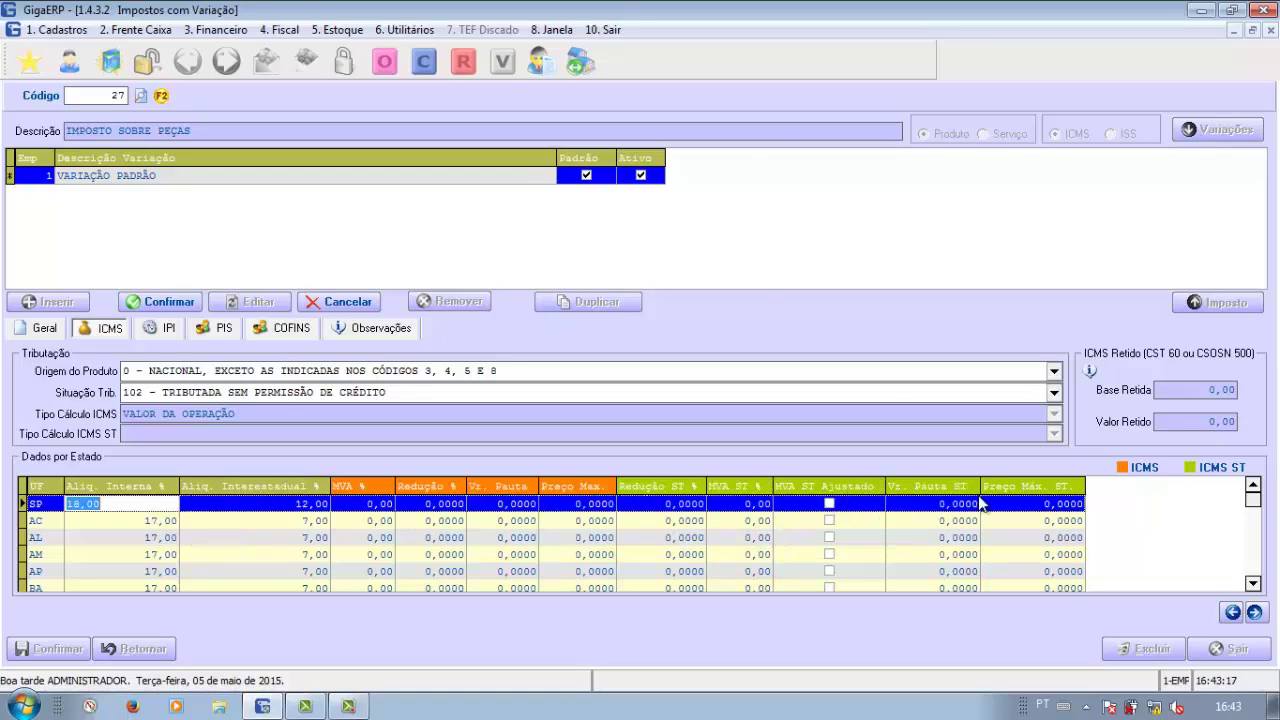
Step: Review the variation's IPI, PIS, COFINS and Observações settings, and confirm the variation
click(169, 333)
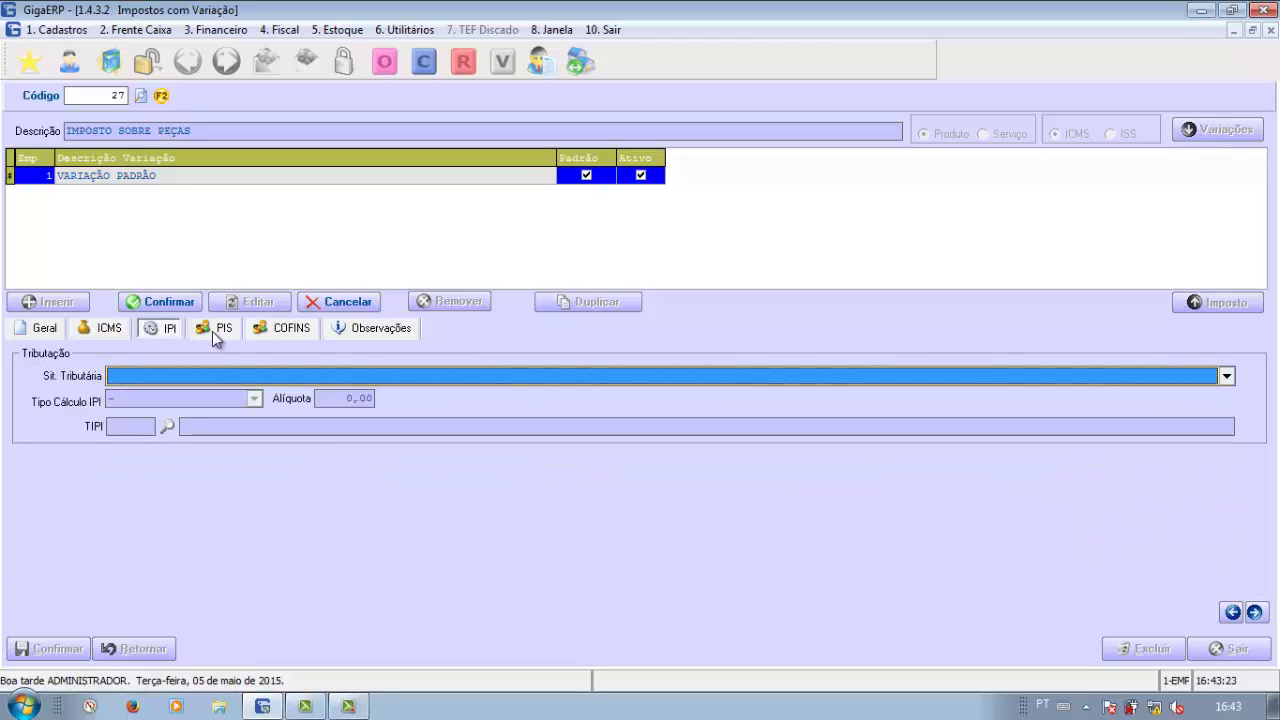
click(213, 333)
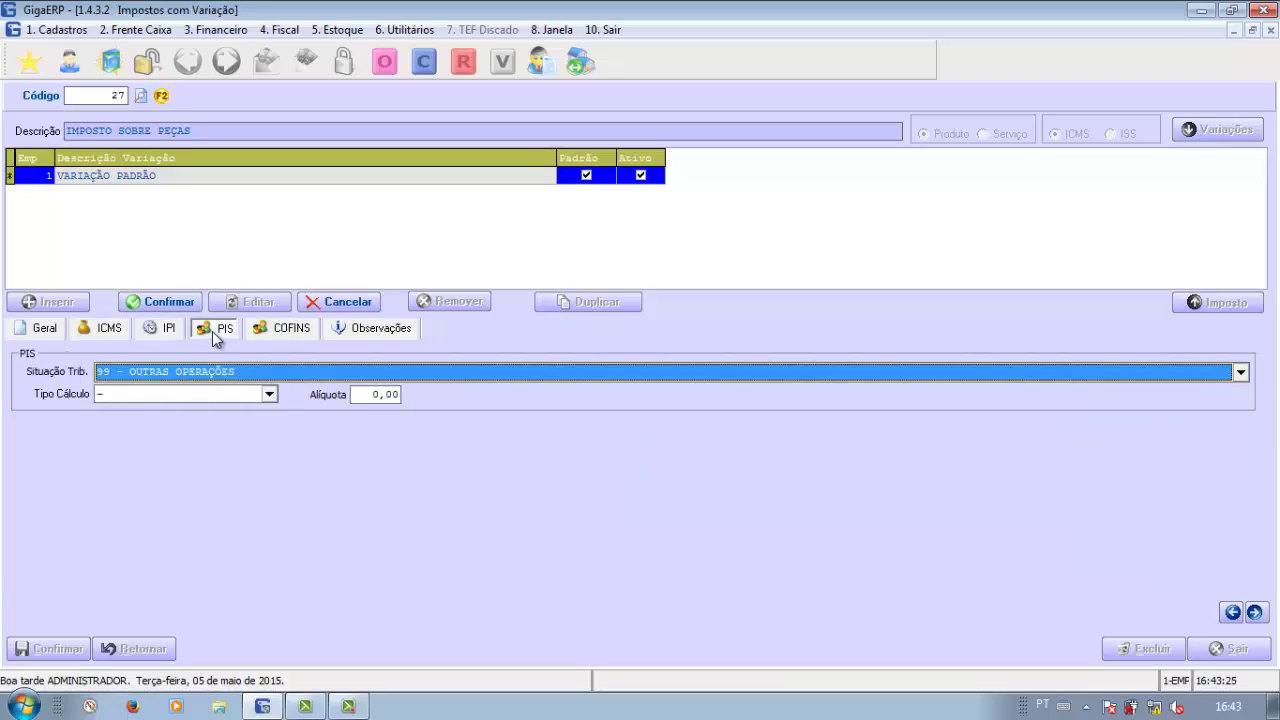
click(266, 335)
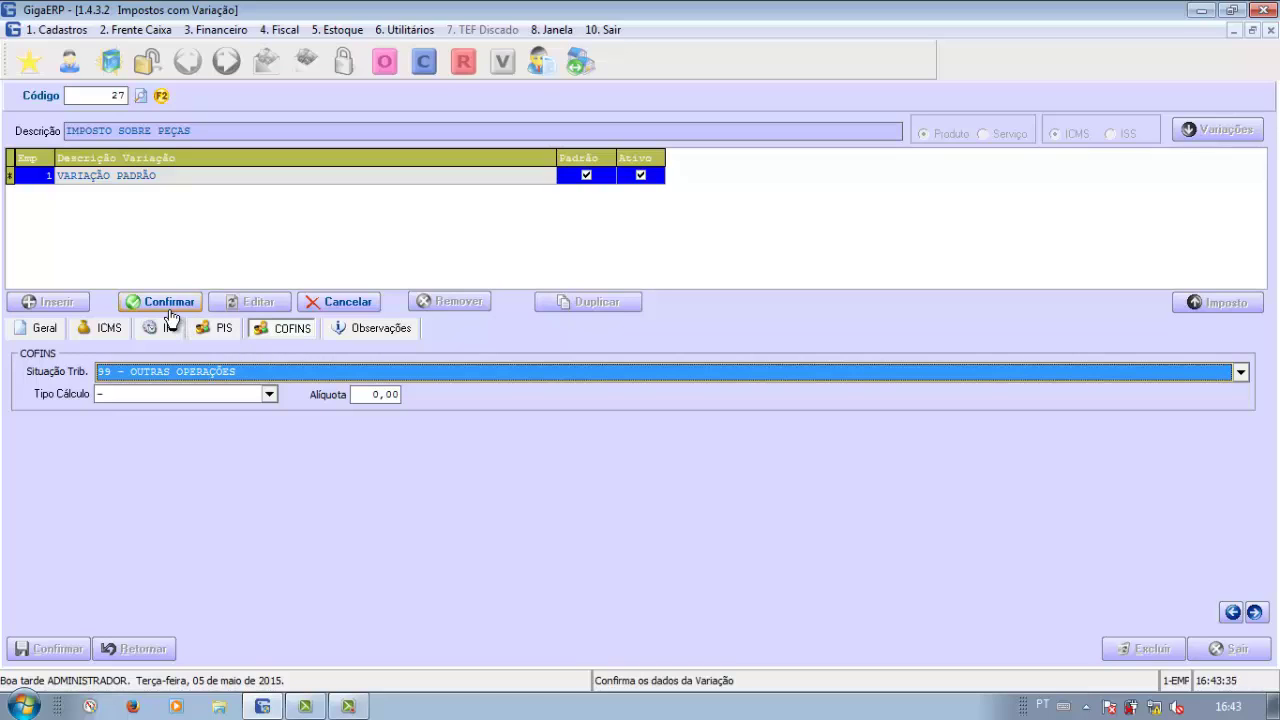
click(357, 336)
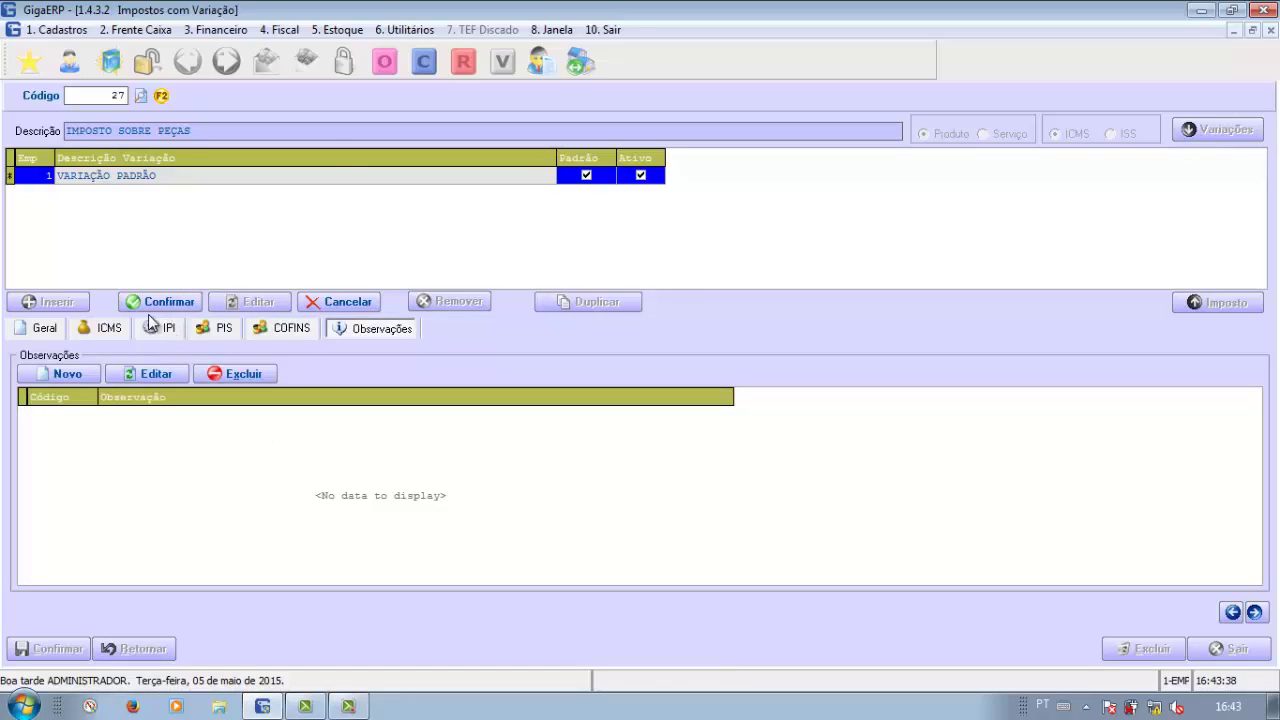
click(150, 304)
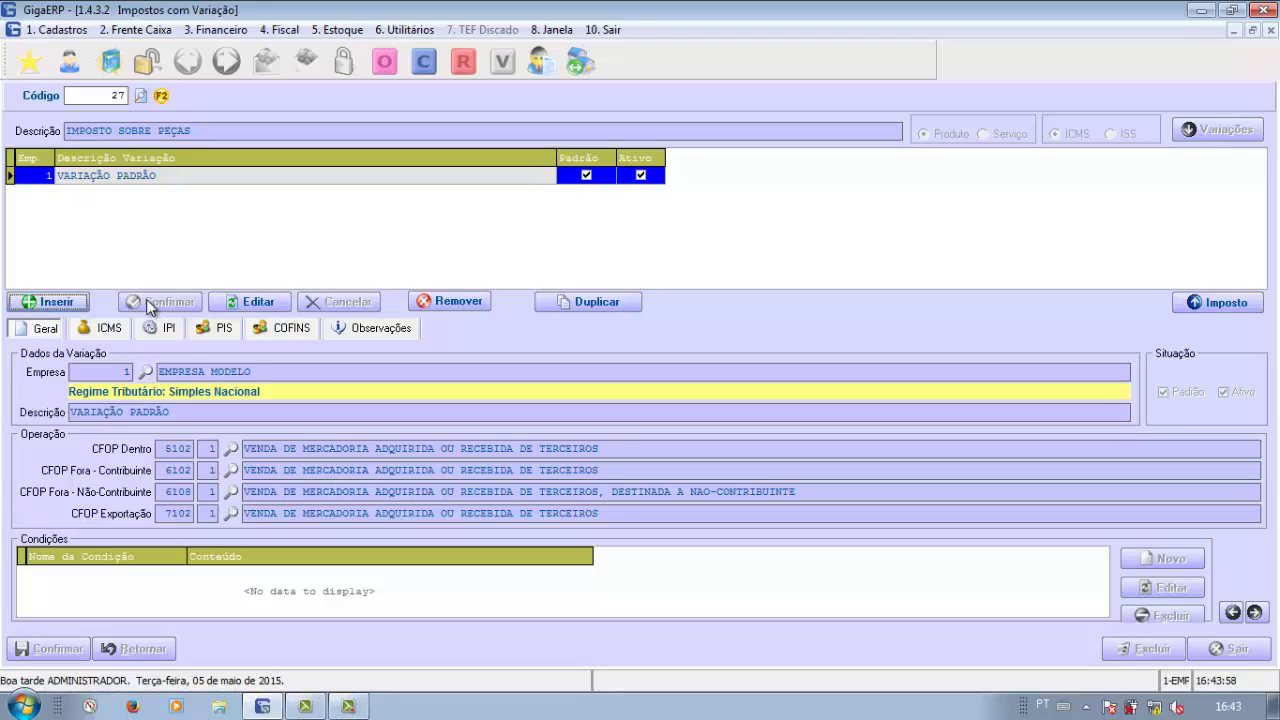
Step: Insert a second variation for company 1 with the description VENDA PARA REVENDA
click(55, 304)
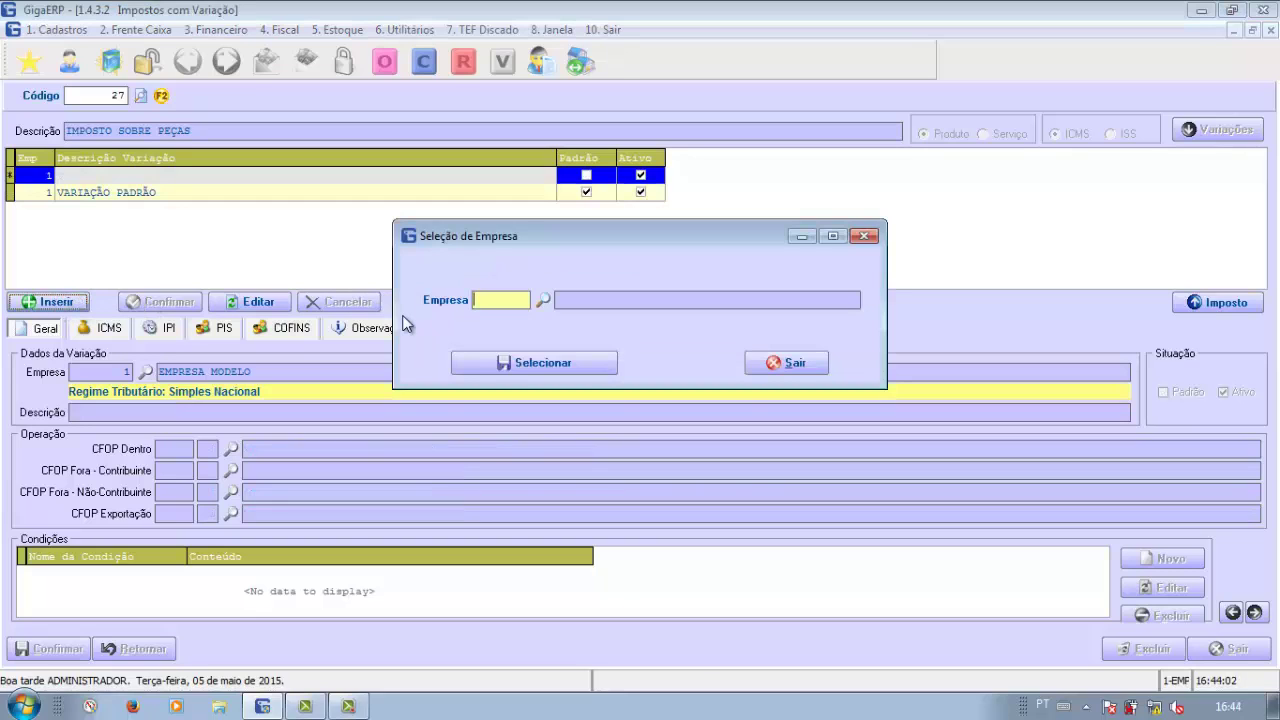
text(1)
key(Return)
key(Return)
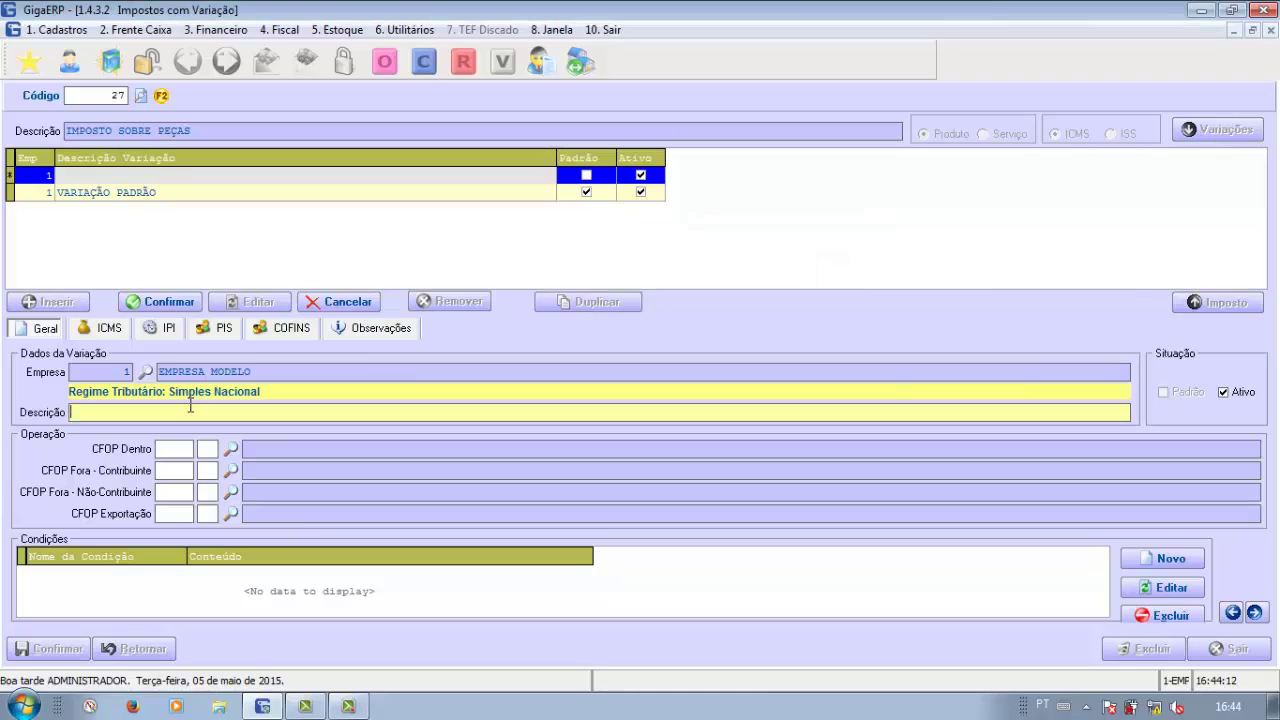
text(VENDA PARA REVENDA)
key(Tab)
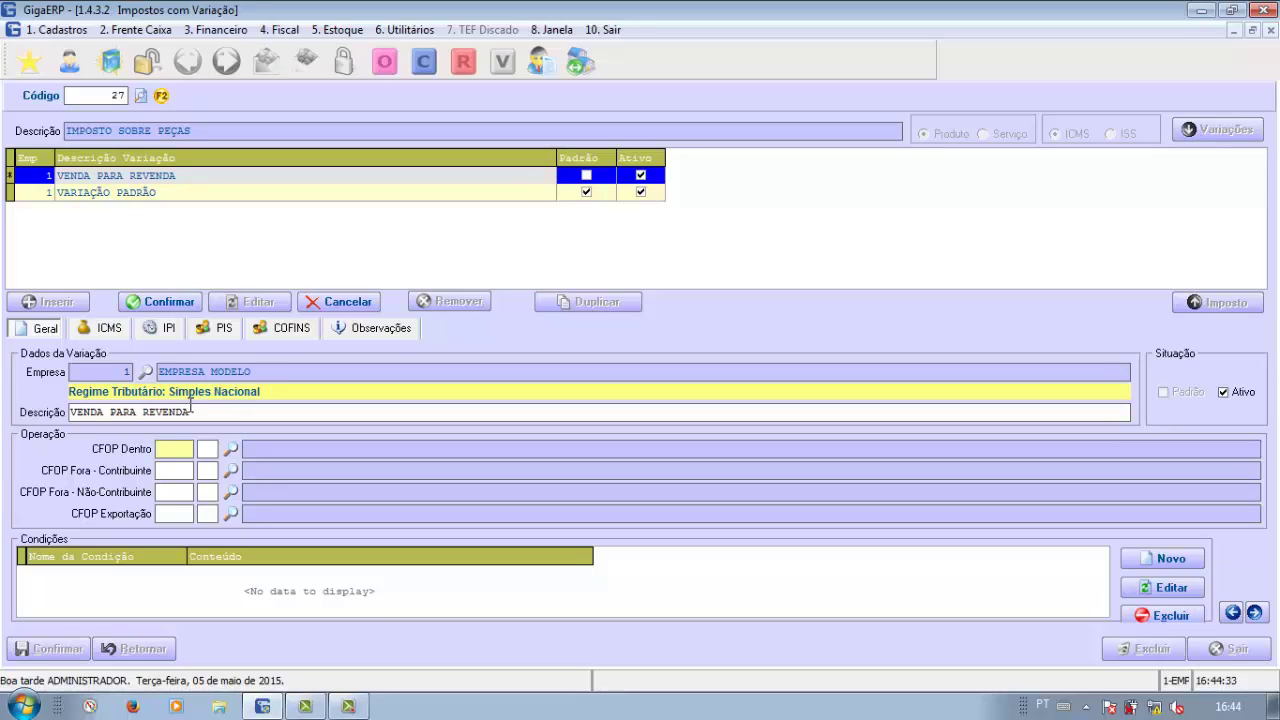
Step: Set the resale variation's CFOP Dentro to 5401 sequence 1 and CFOP Fora - Contribuinte to 6401 sequence 1
text(5401)
key(Tab)
text(1)
key(Tab)
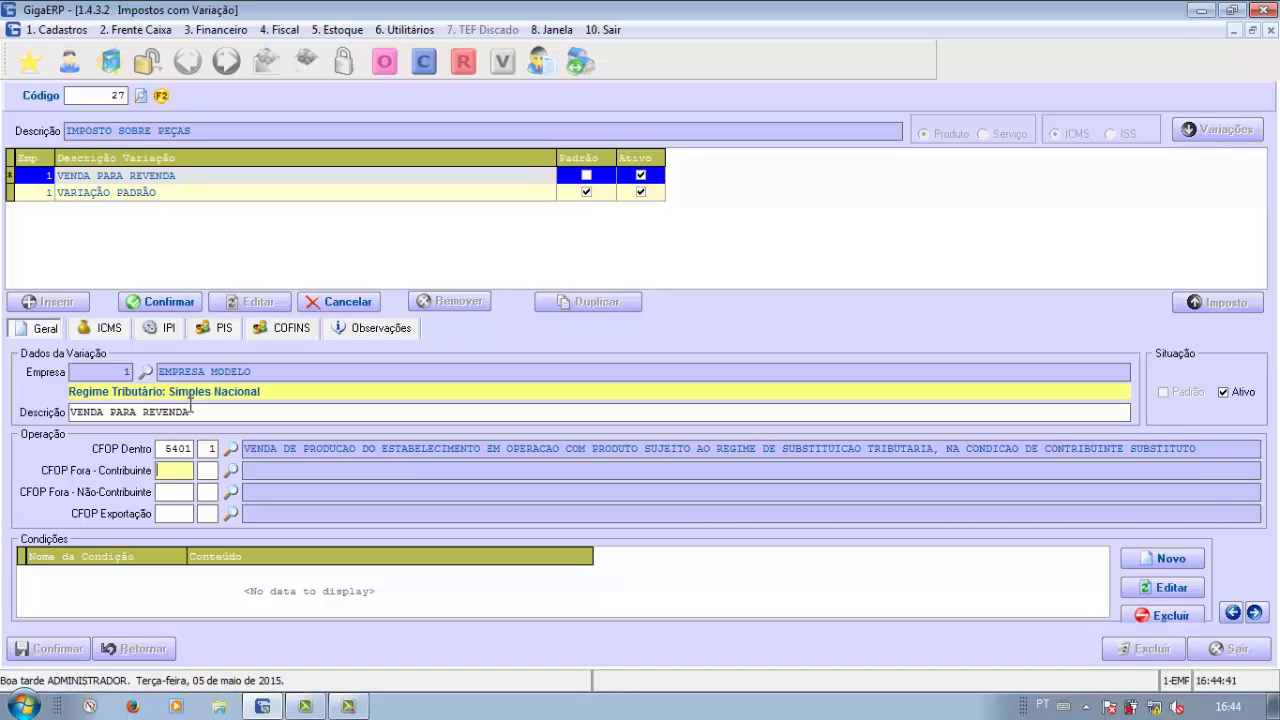
text(6401)
key(Tab)
text(1)
key(Tab)
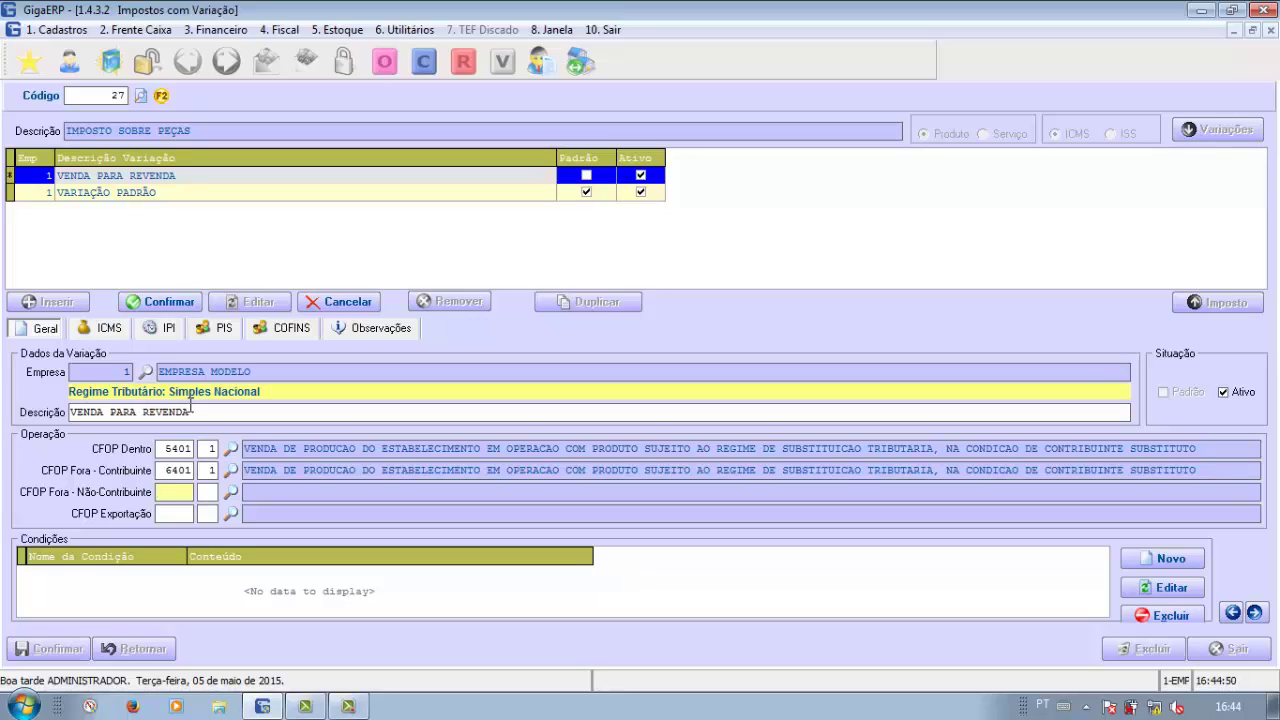
Step: Set the resale variation's CFOP Fora - Não-Contribuinte to 6401 sequence 1 and CFOP Exportação to 7102 sequence 1
text(6401)
key(Tab)
key(Tab)
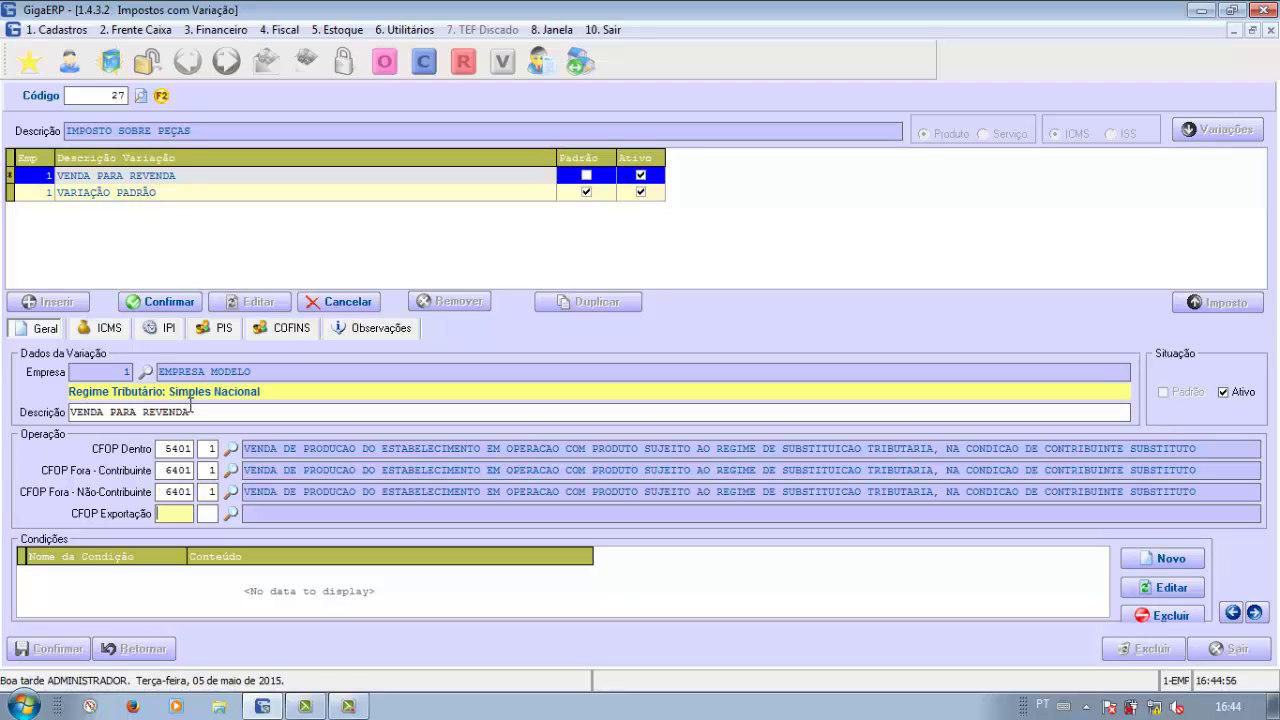
text(7102)
key(Tab)
text(1)
key(Tab)
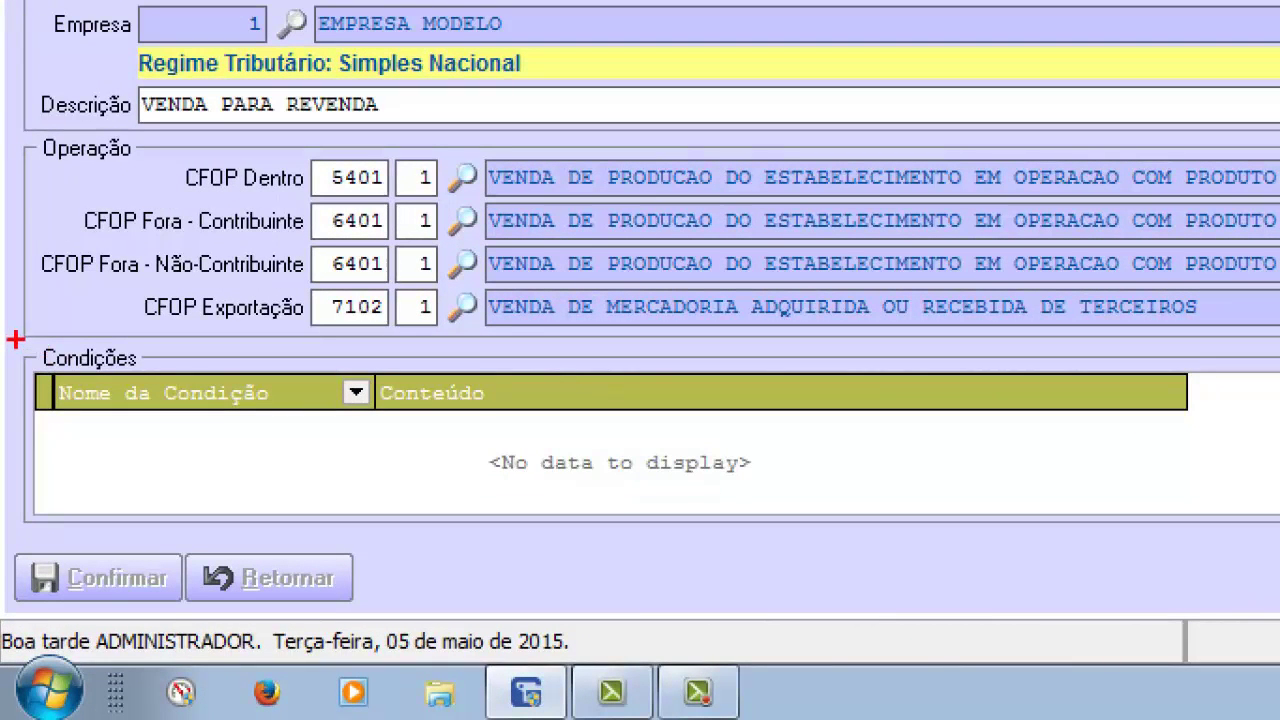
Step: Add a Destino Operação condition with the content Comercialização to the resale variation, accepting generation of the state tax rates
drag(15, 340, 158, 380)
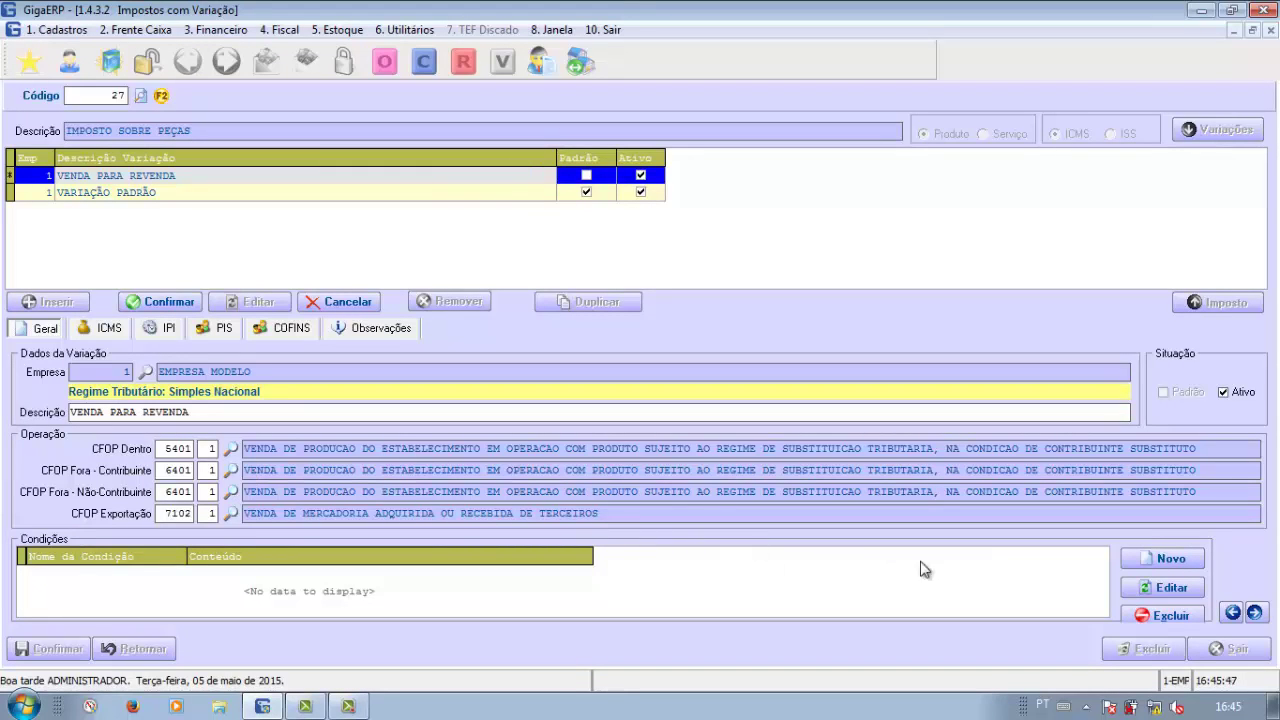
click(1137, 567)
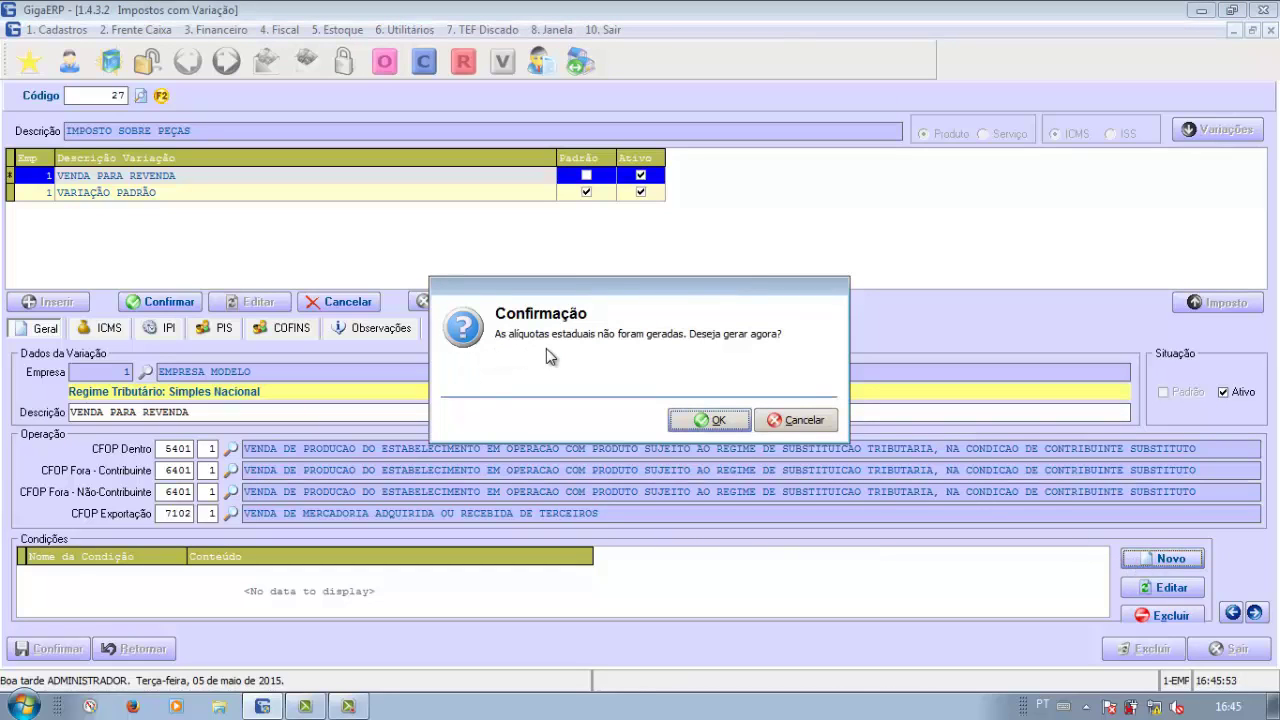
click(698, 421)
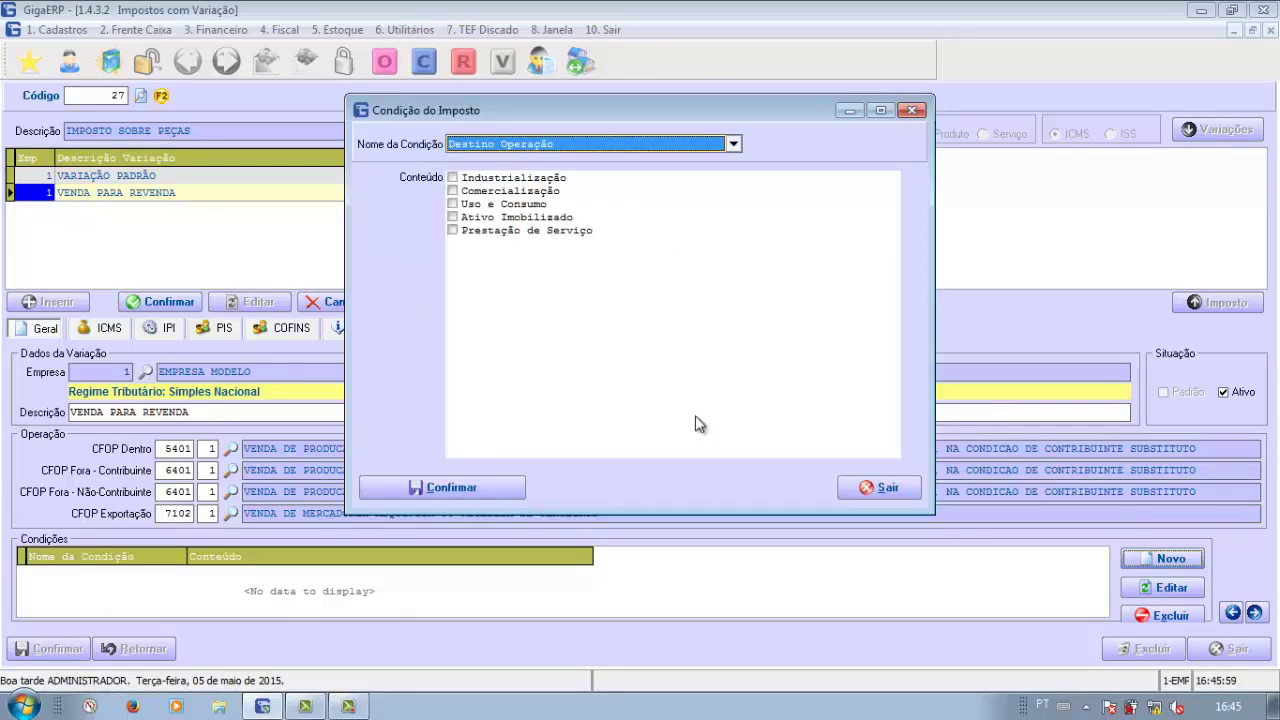
drag(649, 108, 635, 128)
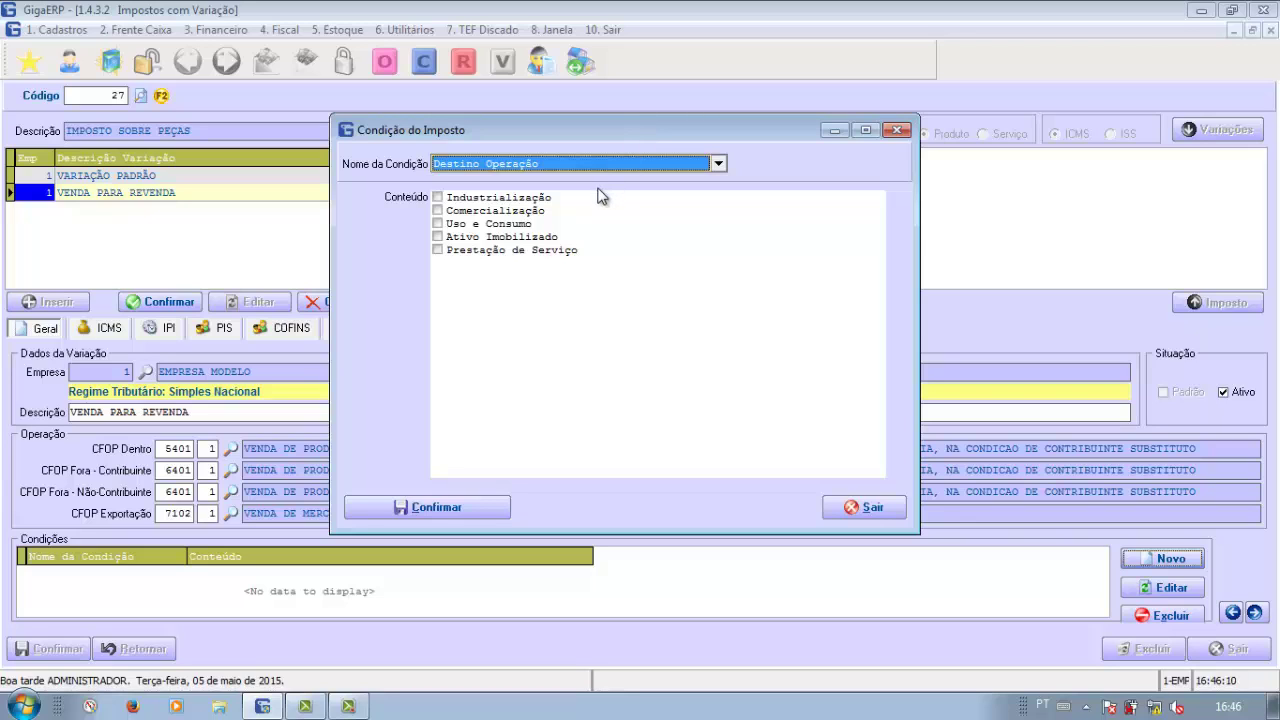
click(716, 163)
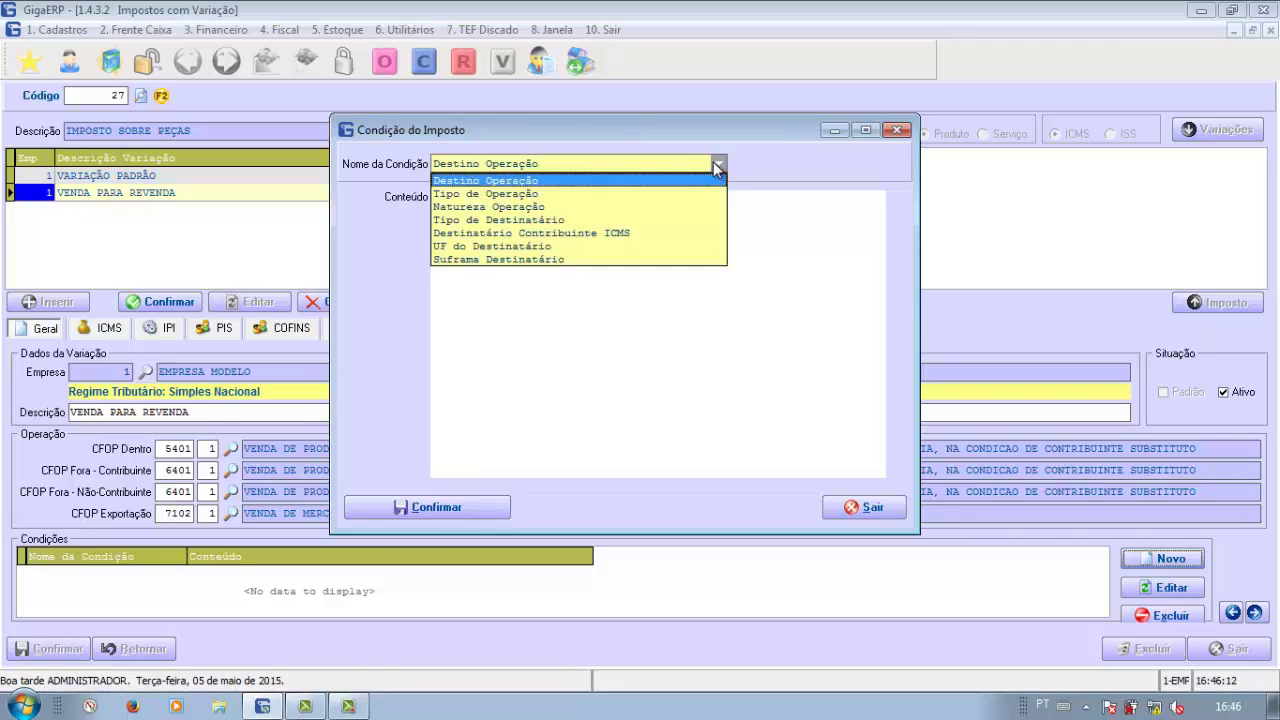
click(527, 181)
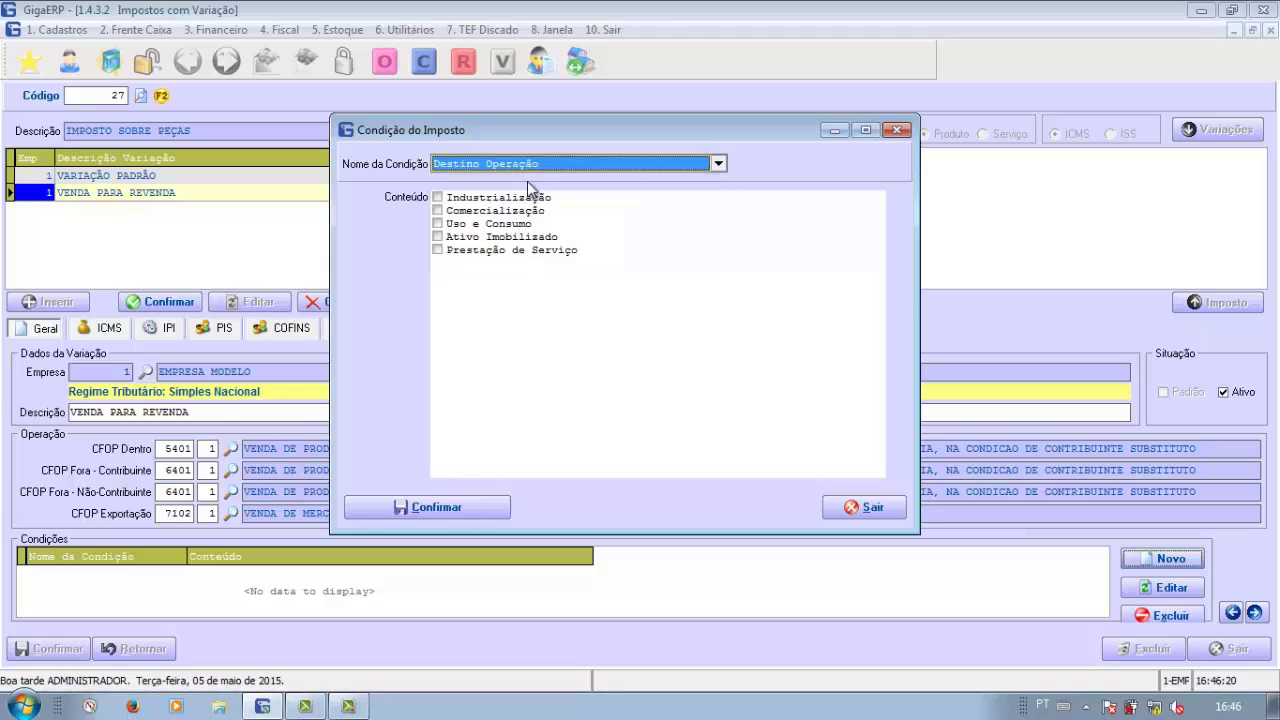
click(439, 212)
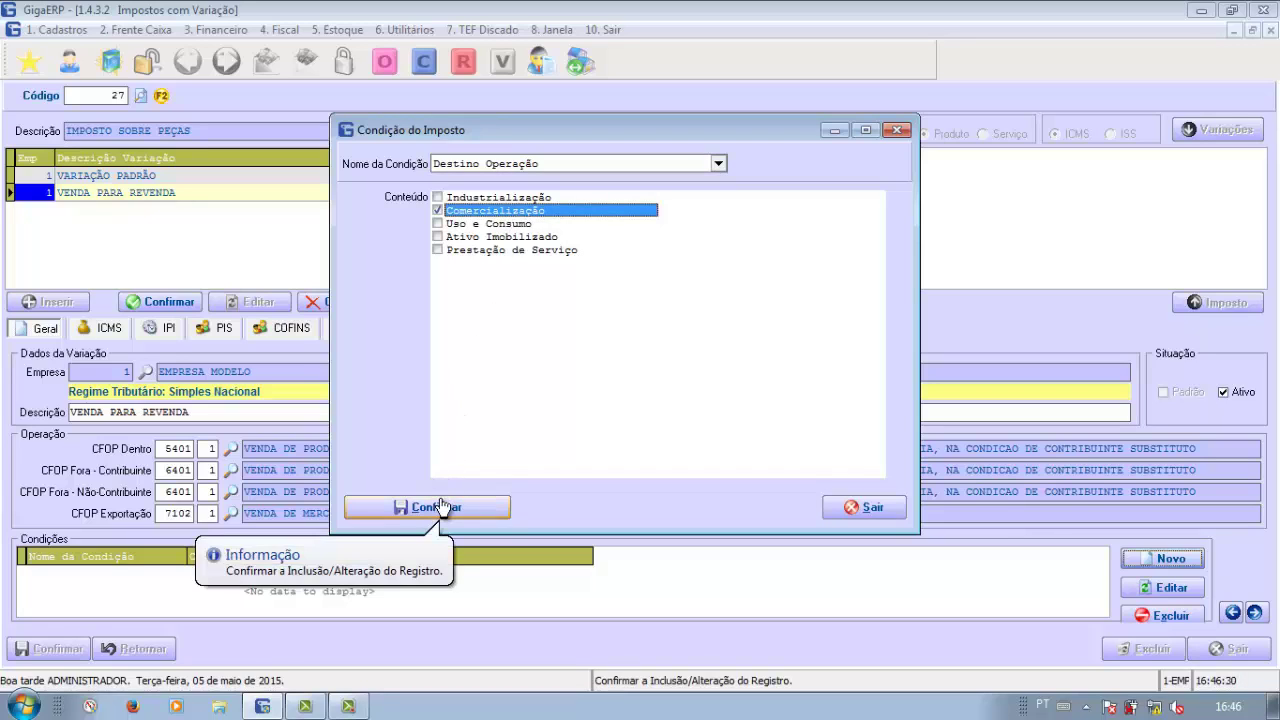
click(440, 507)
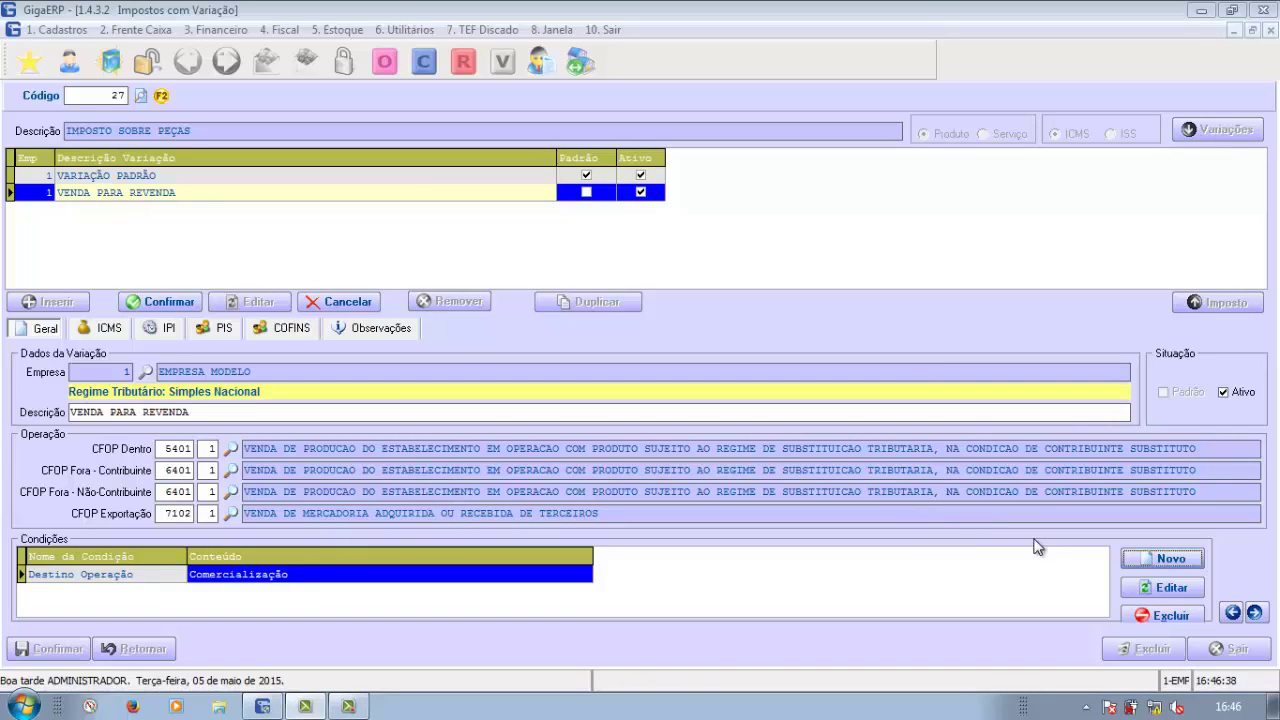
Step: Add a UF do Destinatário condition to the resale variation, including every listed entry except GO, MA, MT and MS
click(1168, 560)
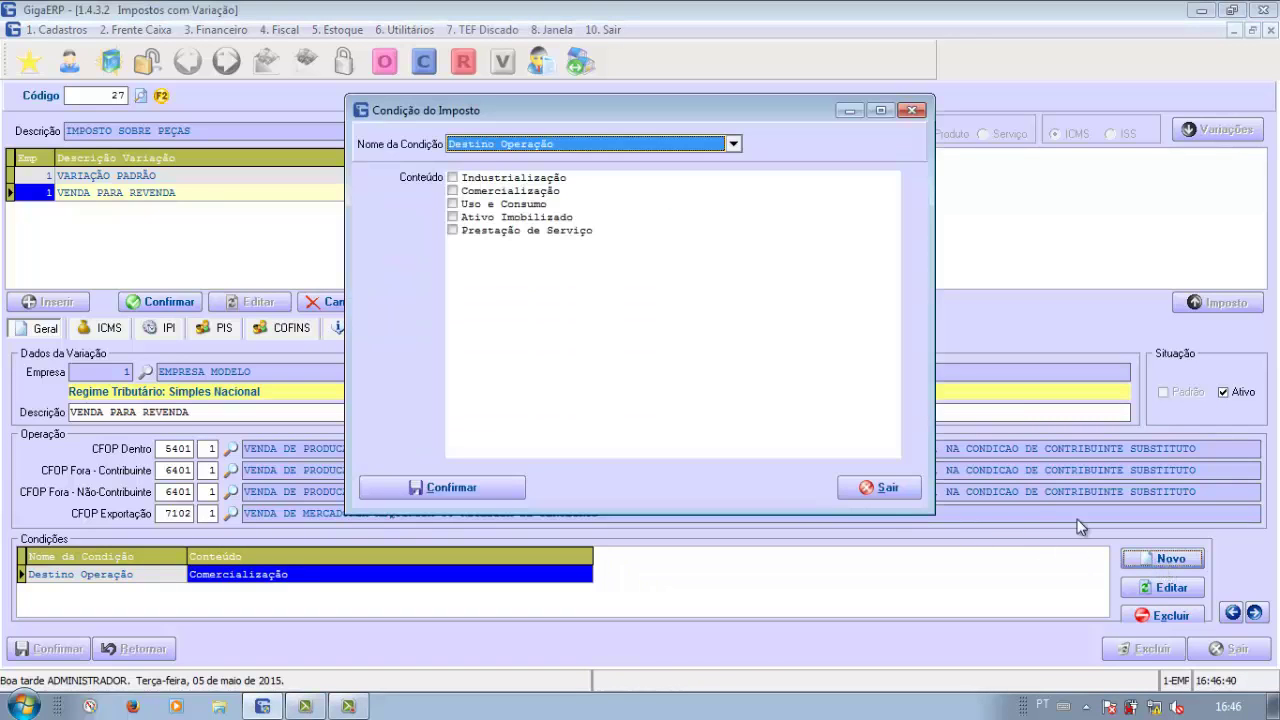
click(733, 144)
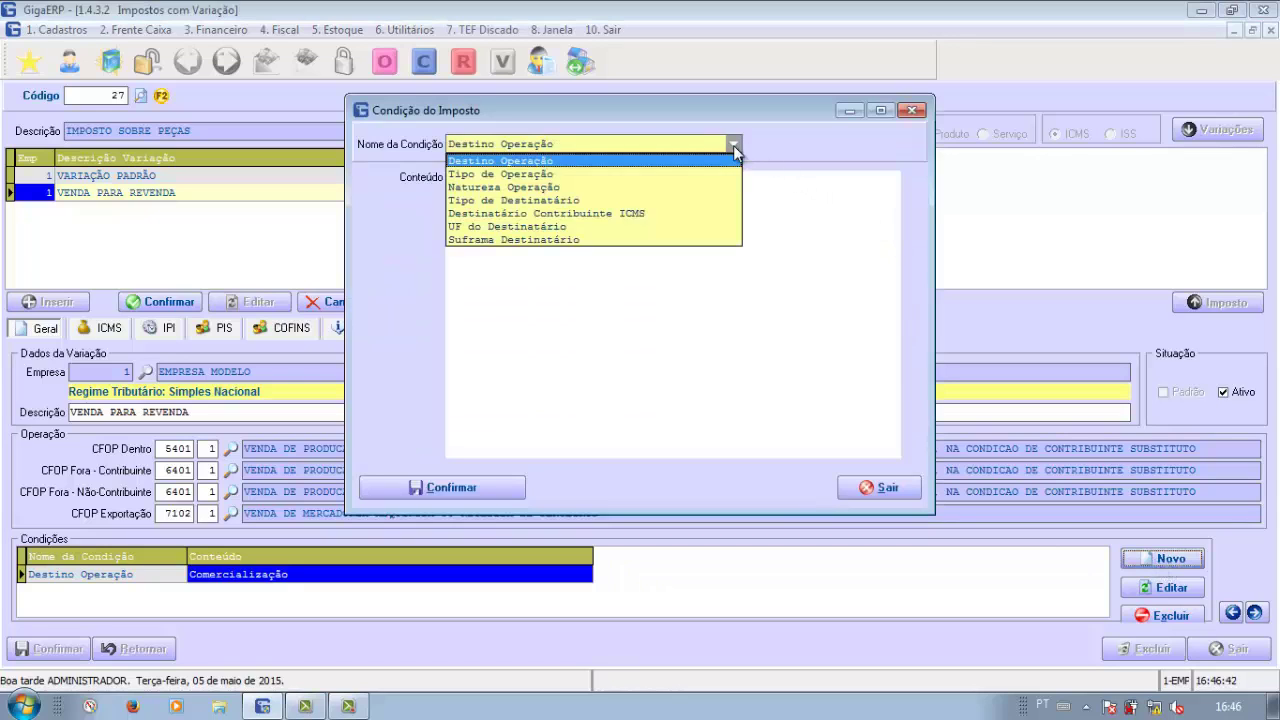
click(579, 228)
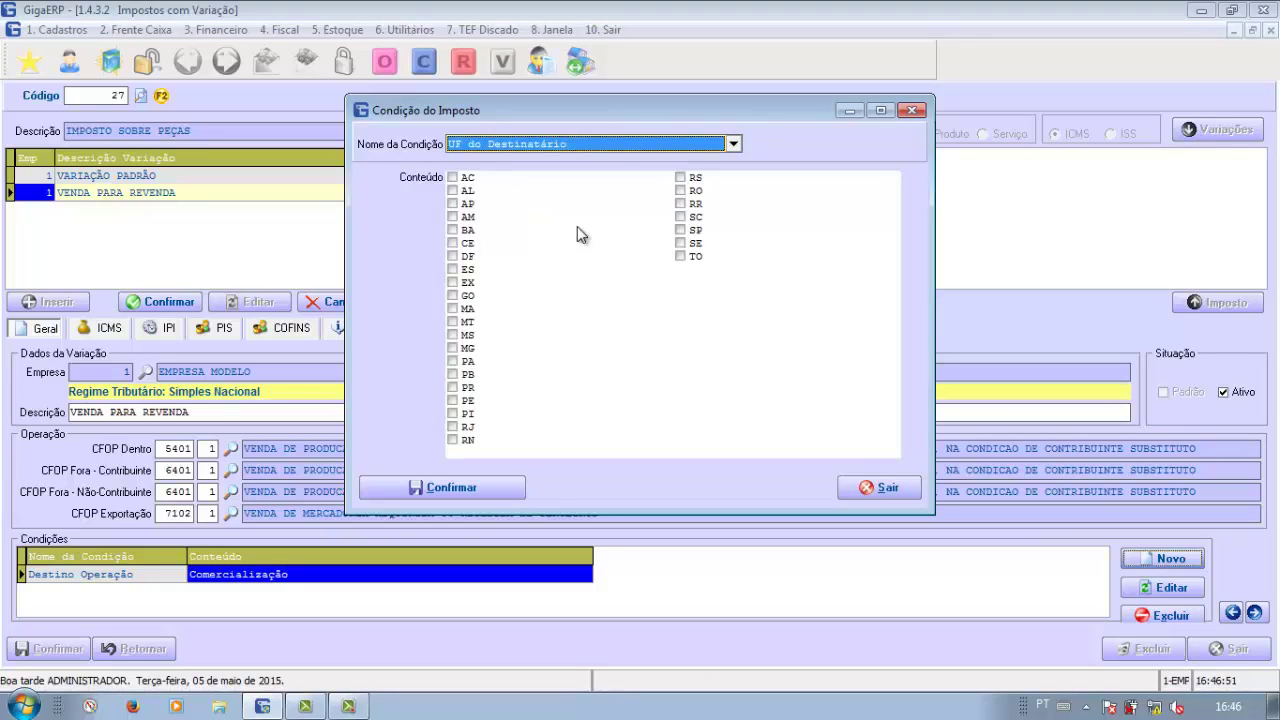
right_click(589, 228)
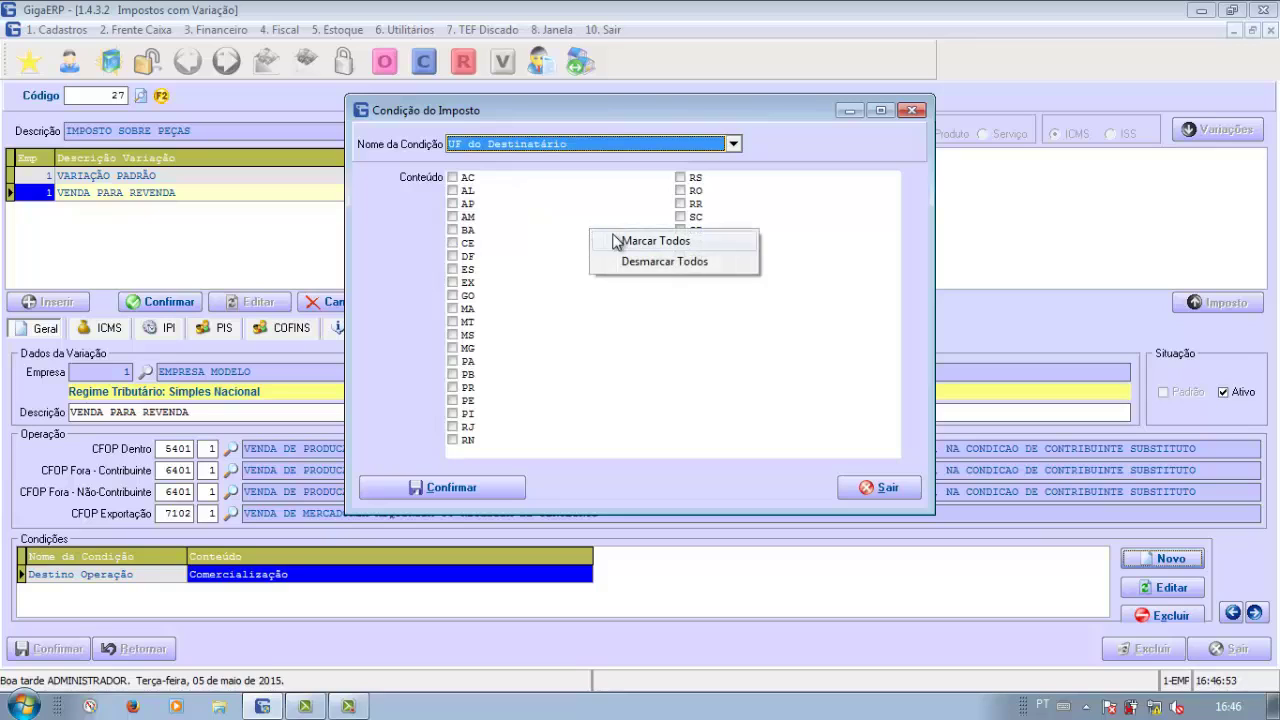
click(621, 242)
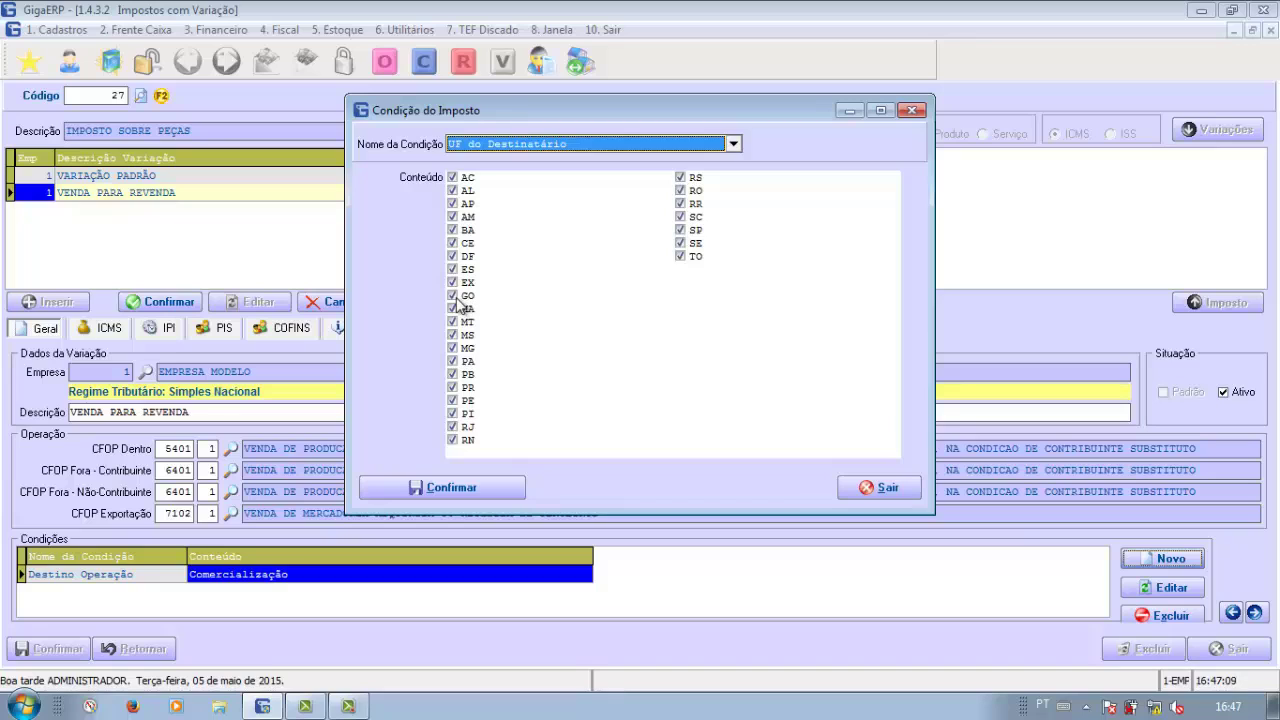
click(456, 298)
click(457, 309)
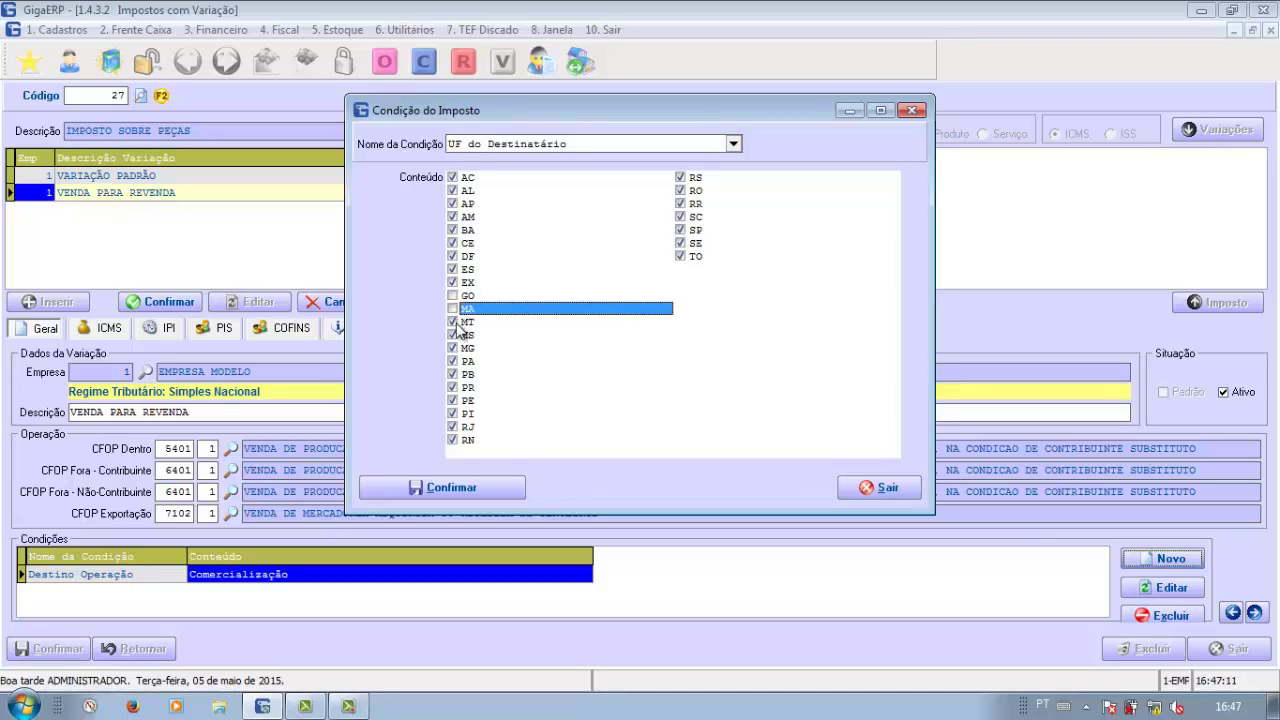
click(458, 322)
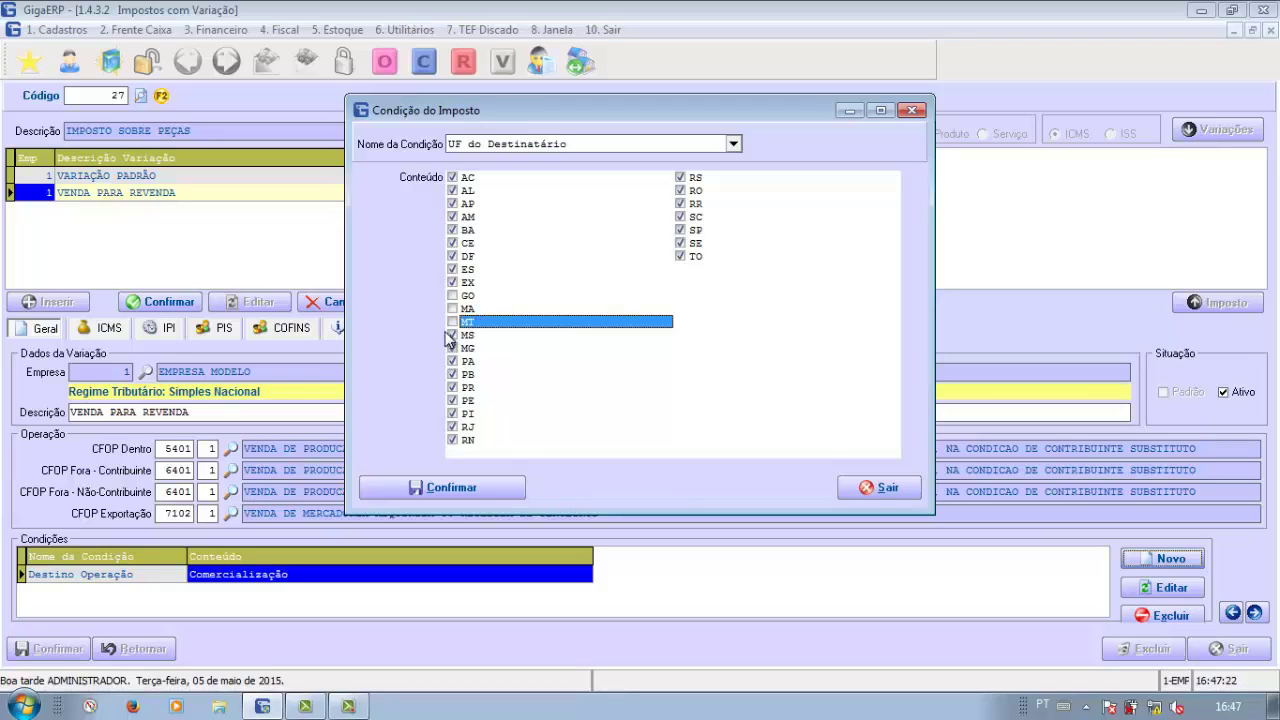
click(452, 335)
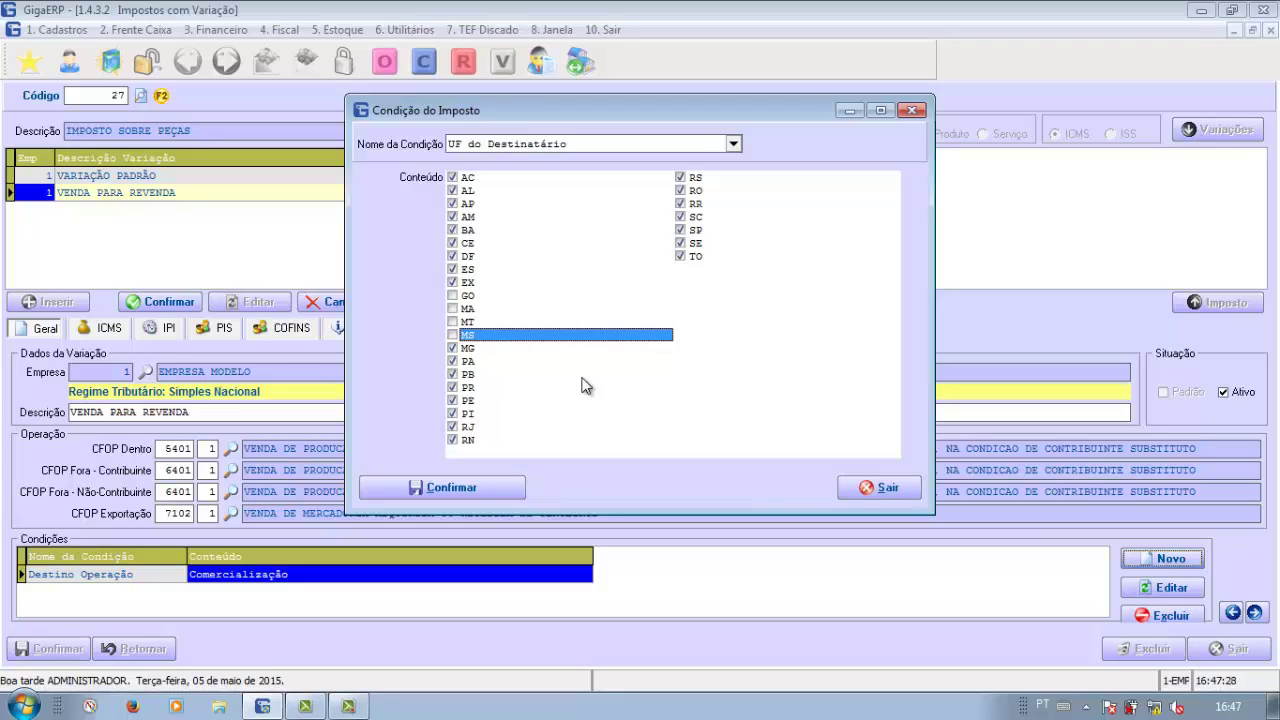
click(462, 489)
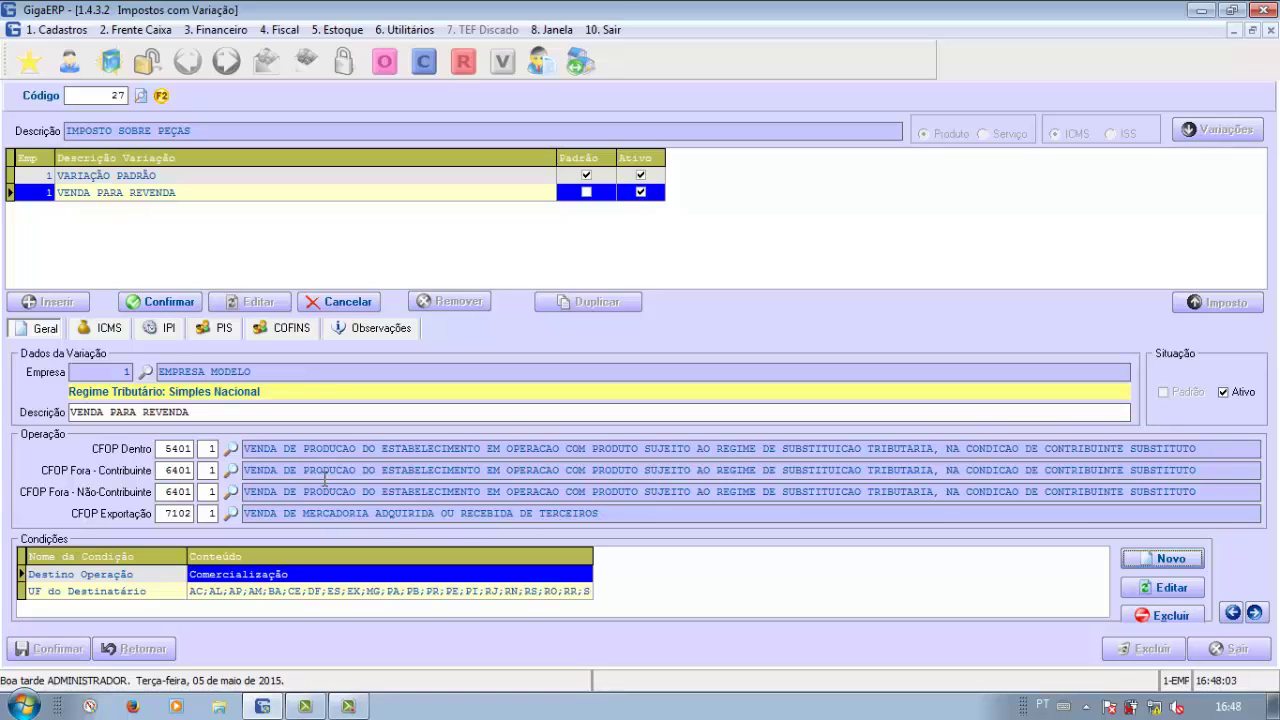
Step: Set the resale variation's ICMS Situação Trib. to 201 and its Tipo Cálculo ICMS ST to Margem Valor Agregado (%)
click(118, 336)
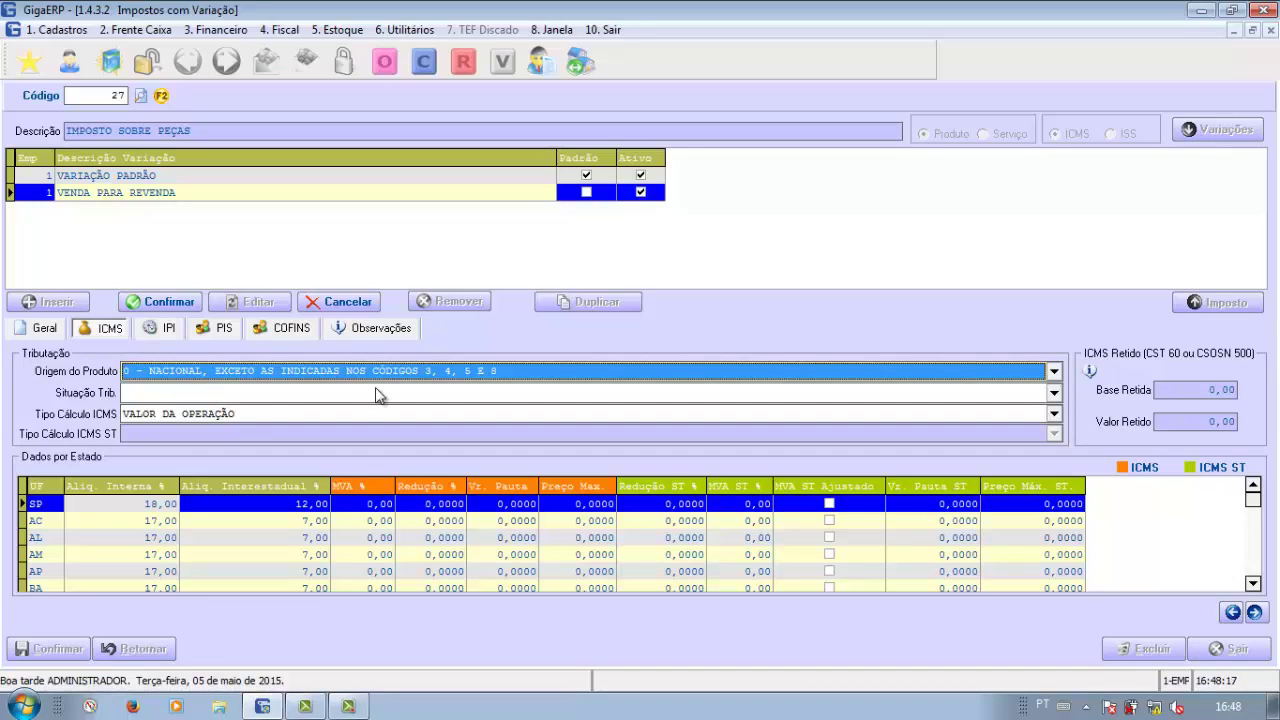
click(1053, 398)
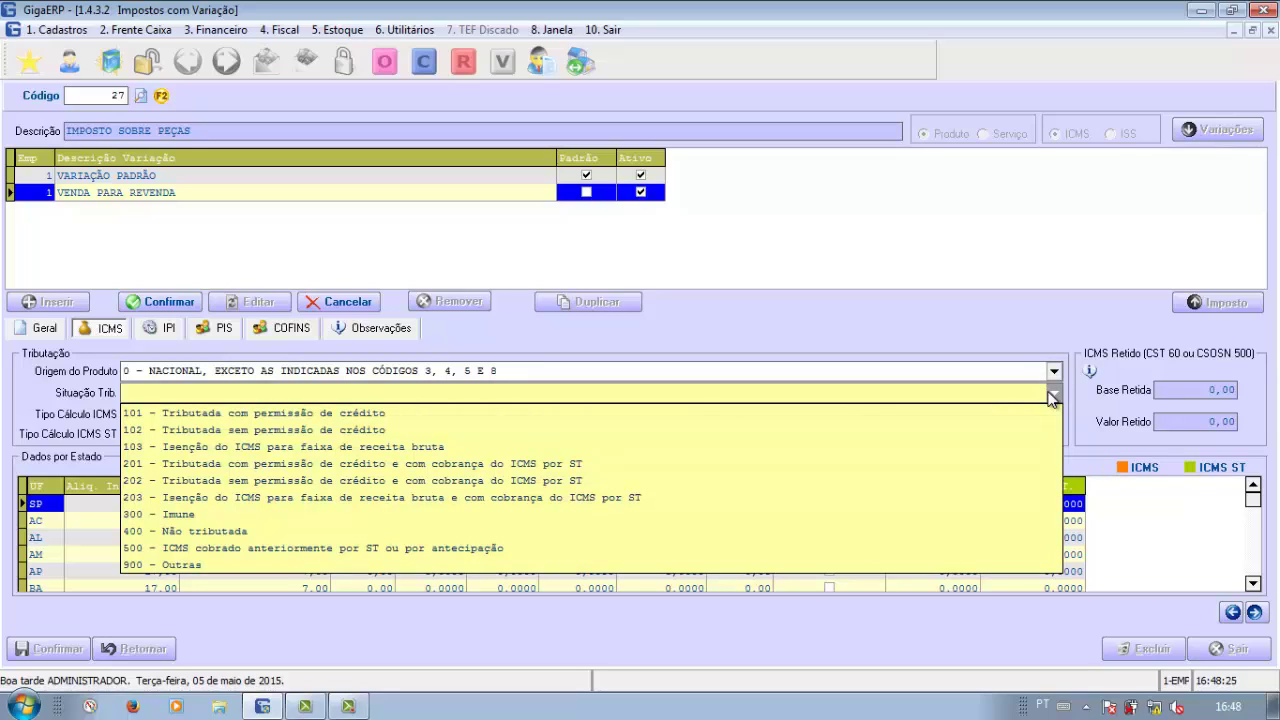
click(642, 464)
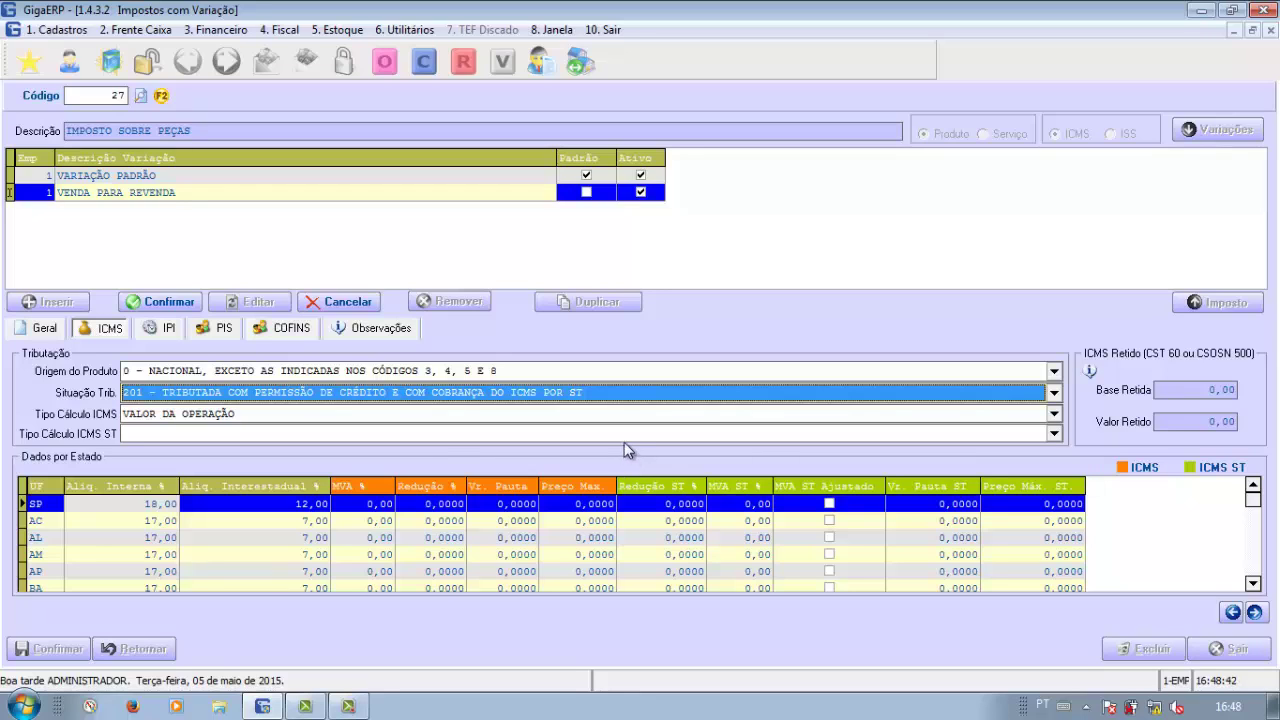
click(619, 433)
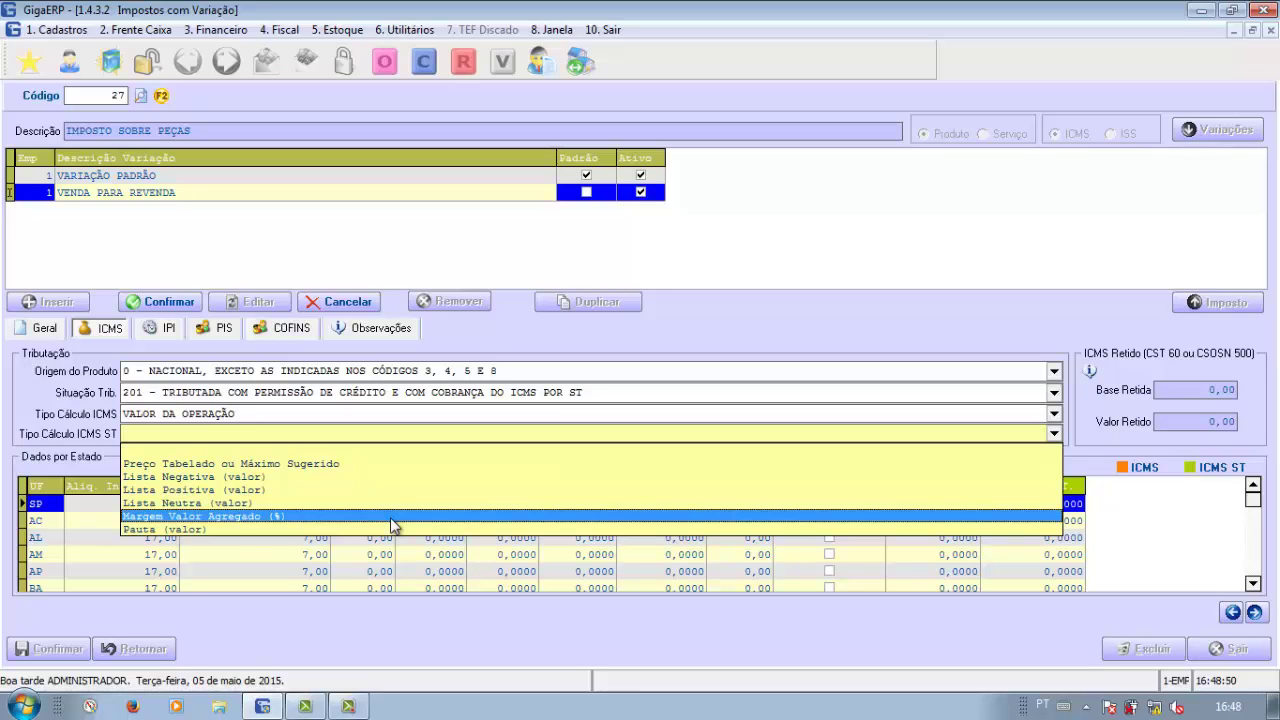
click(393, 516)
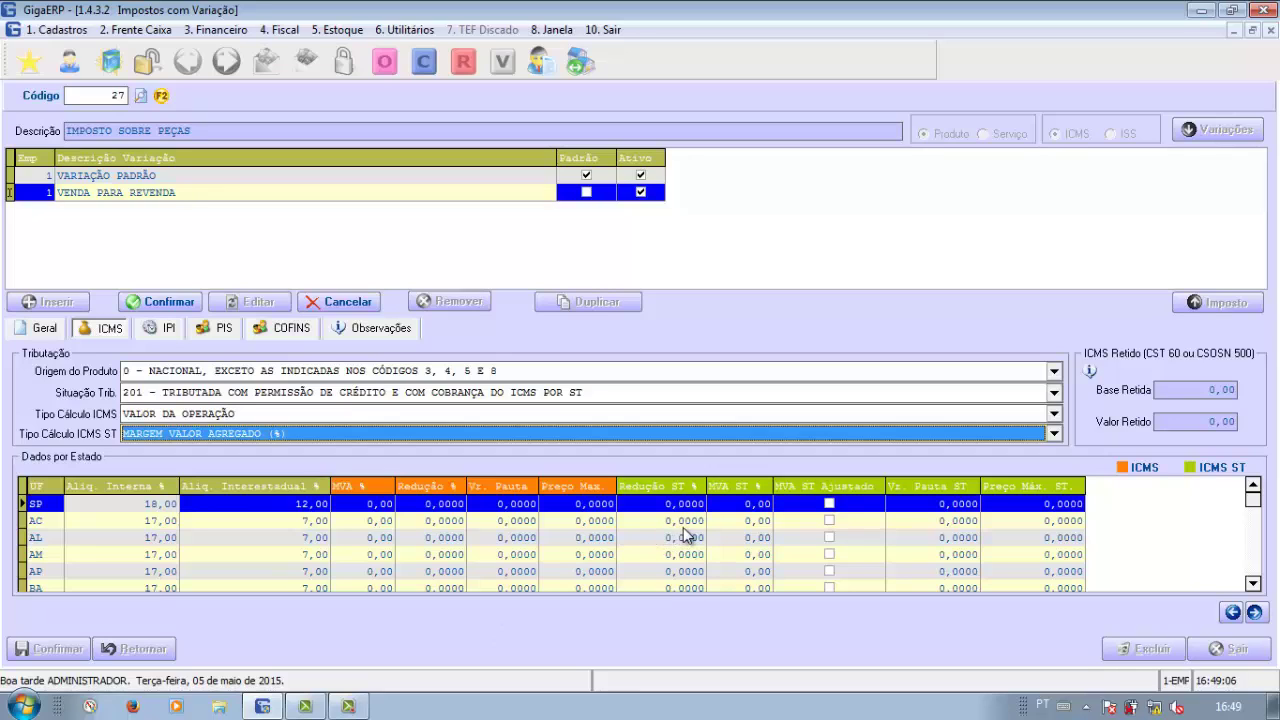
Step: Set the MVA ST % to 58 for the states SP, AC, AL, AM, AP and BA
click(735, 505)
click(735, 505)
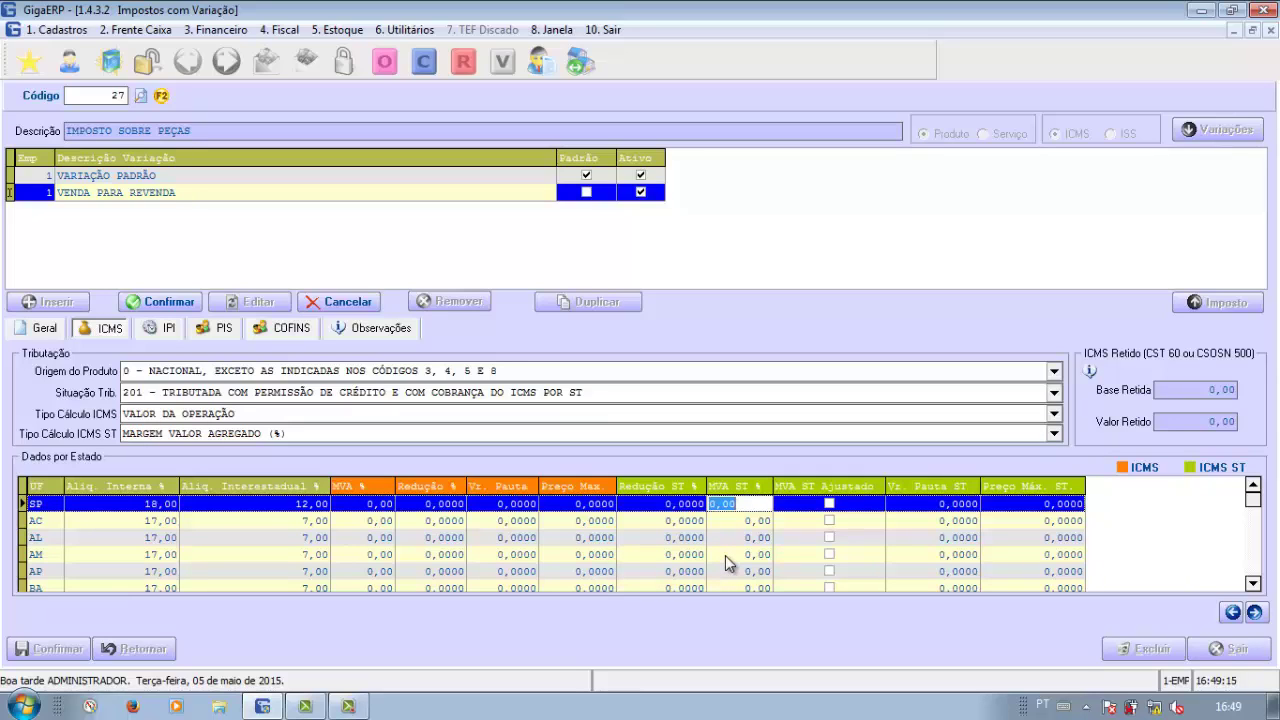
text(58)
key(Tab)
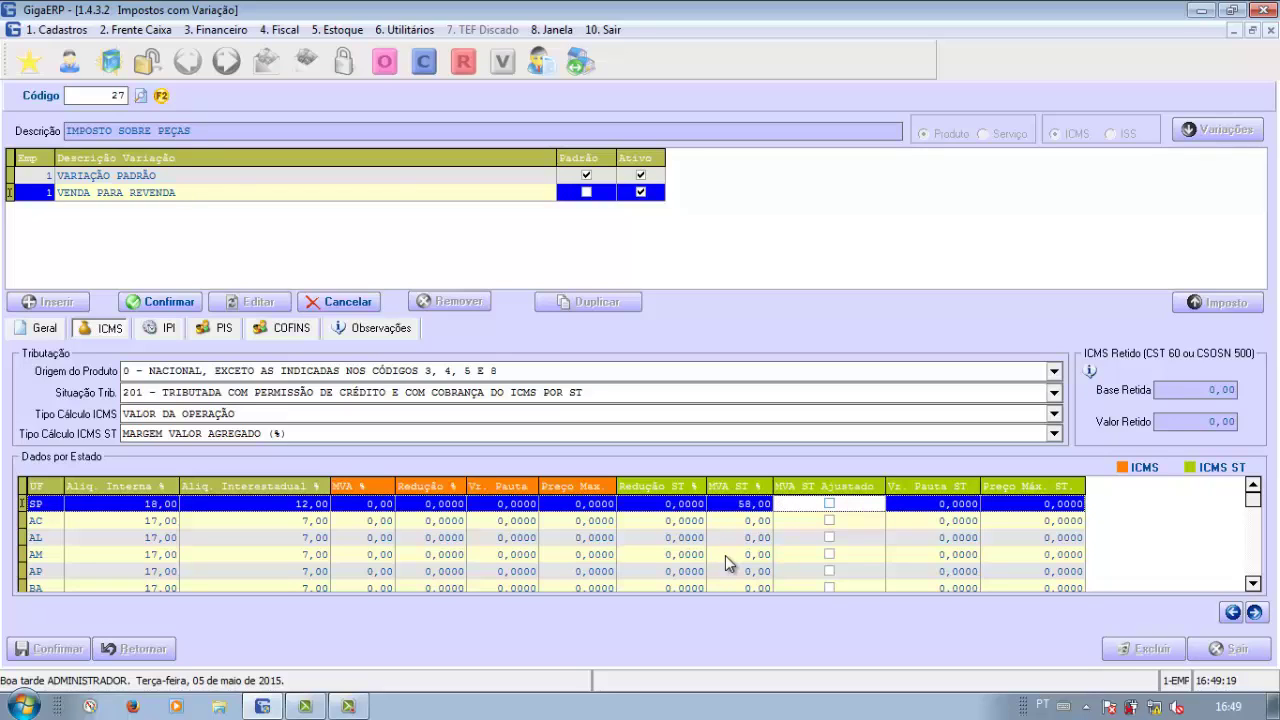
click(721, 518)
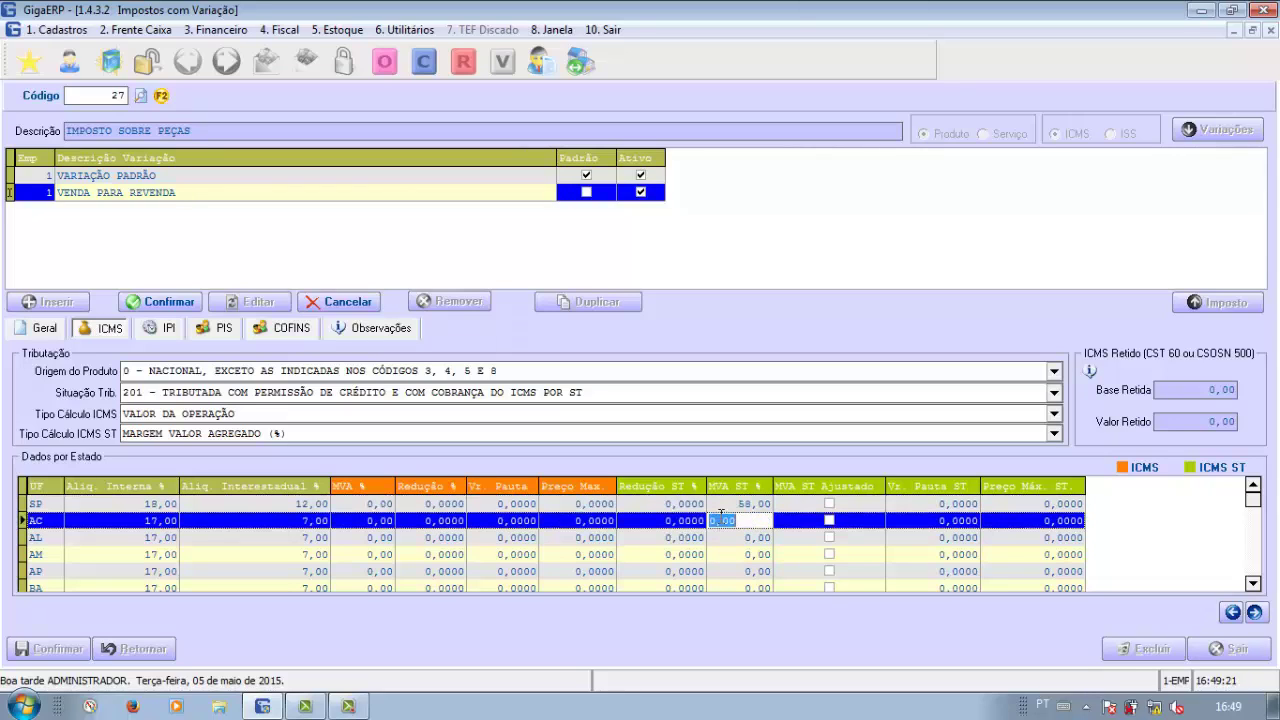
text(58)
key(Down)
text(58)
key(Down)
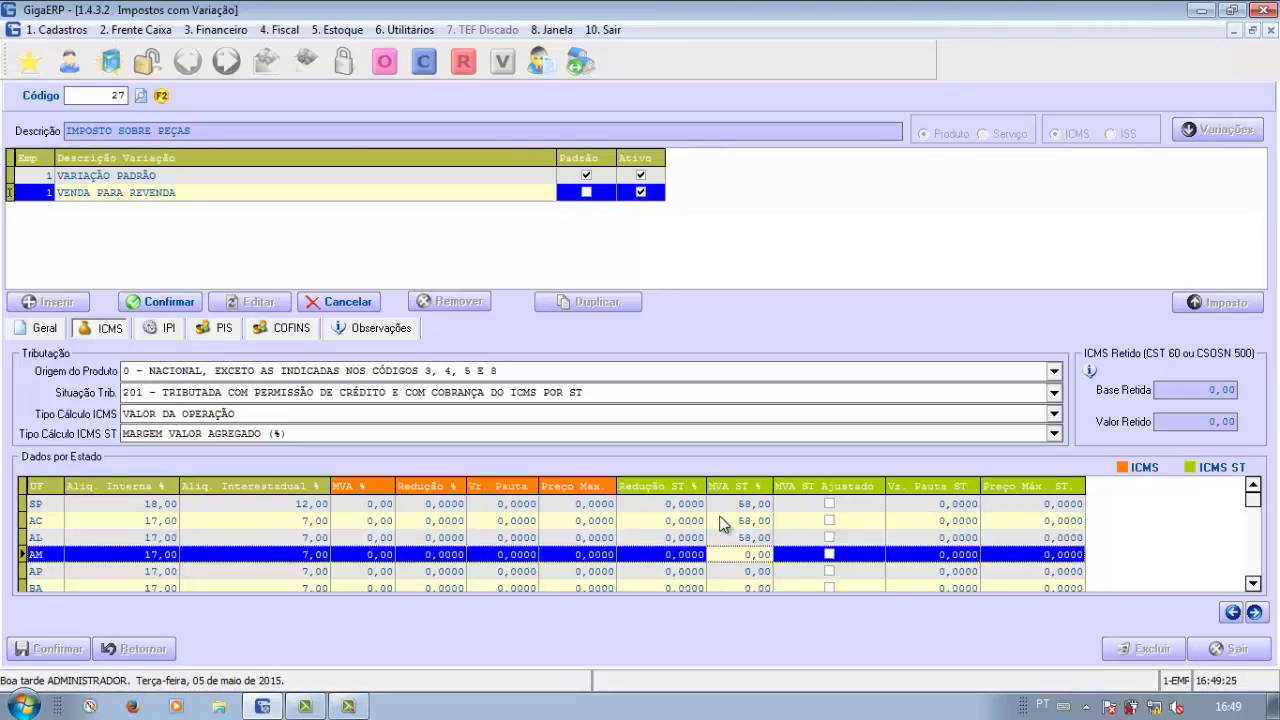
text(58)
key(Down)
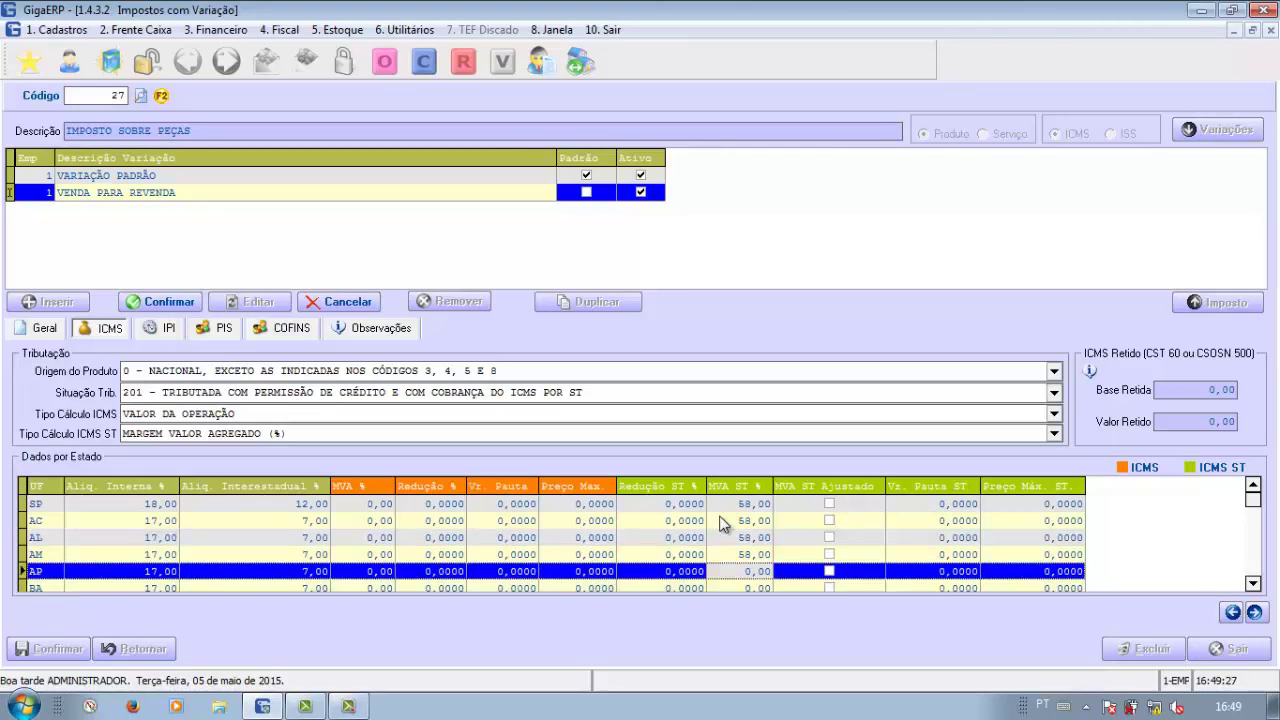
text(58)
key(Down)
text(58)
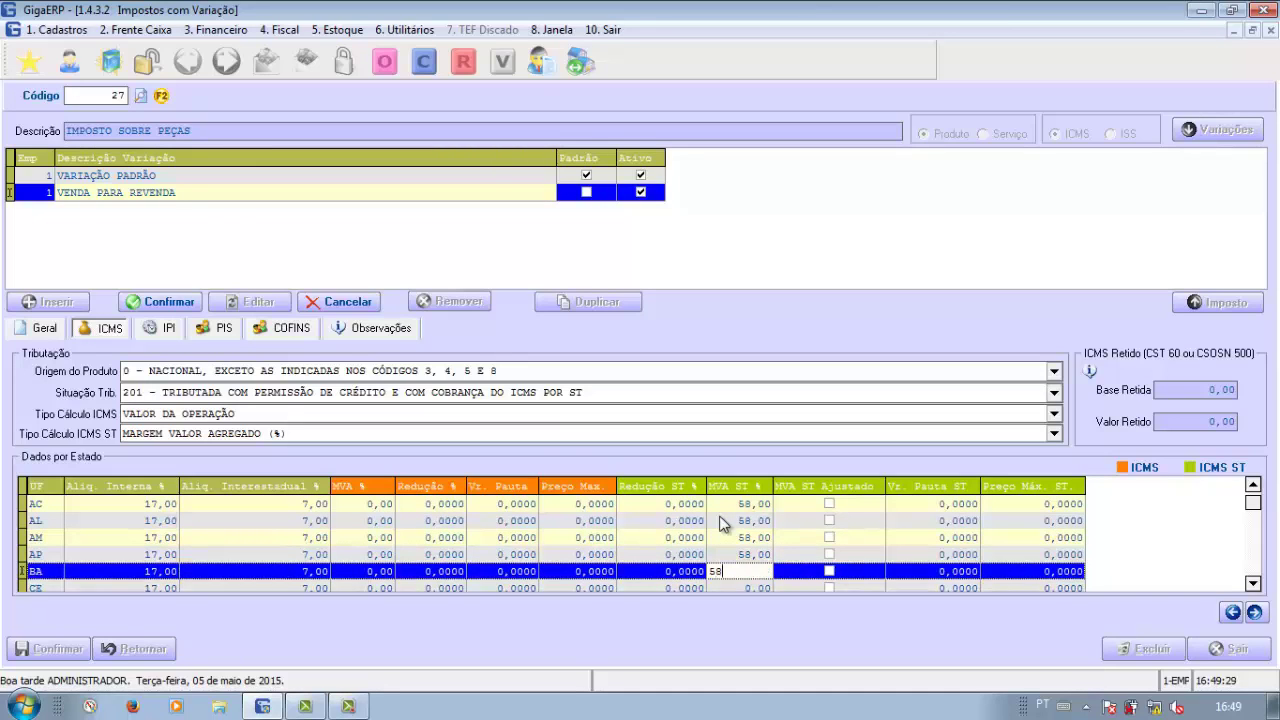
key(Down)
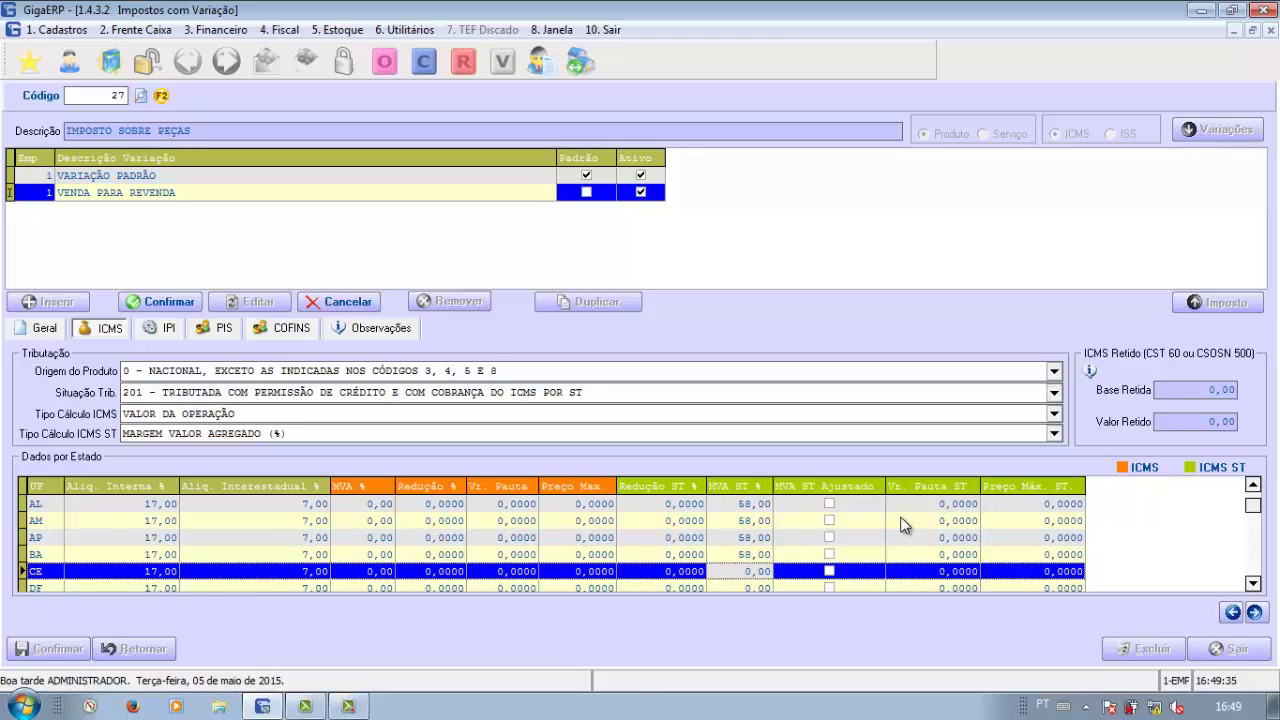
Step: Review the resale variation's IPI, PIS and COFINS settings, and confirm the variation
click(150, 330)
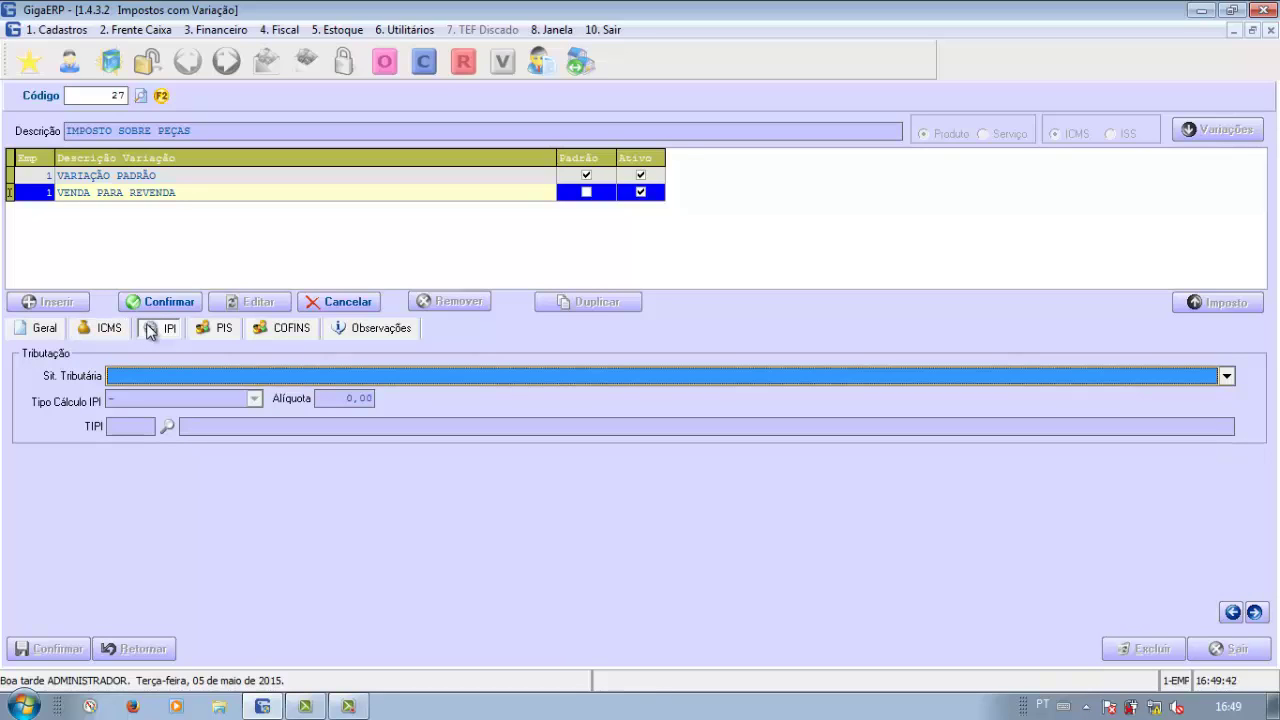
click(218, 332)
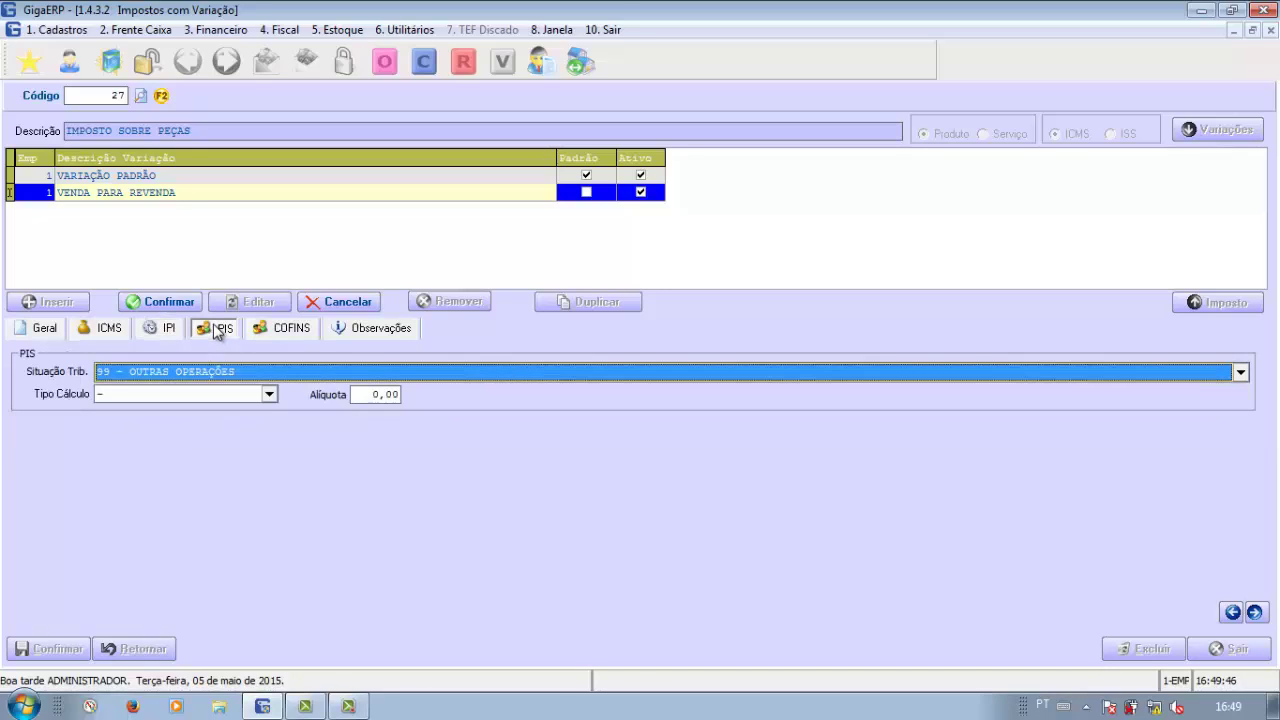
click(287, 331)
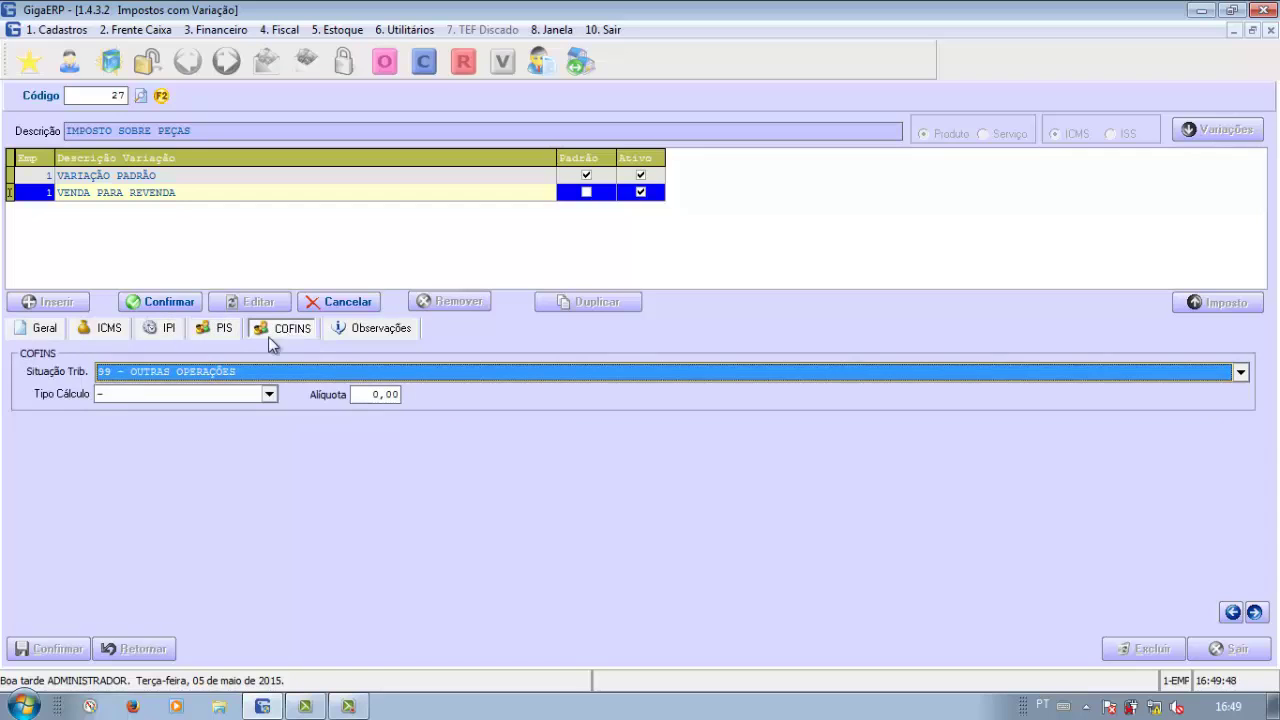
click(150, 306)
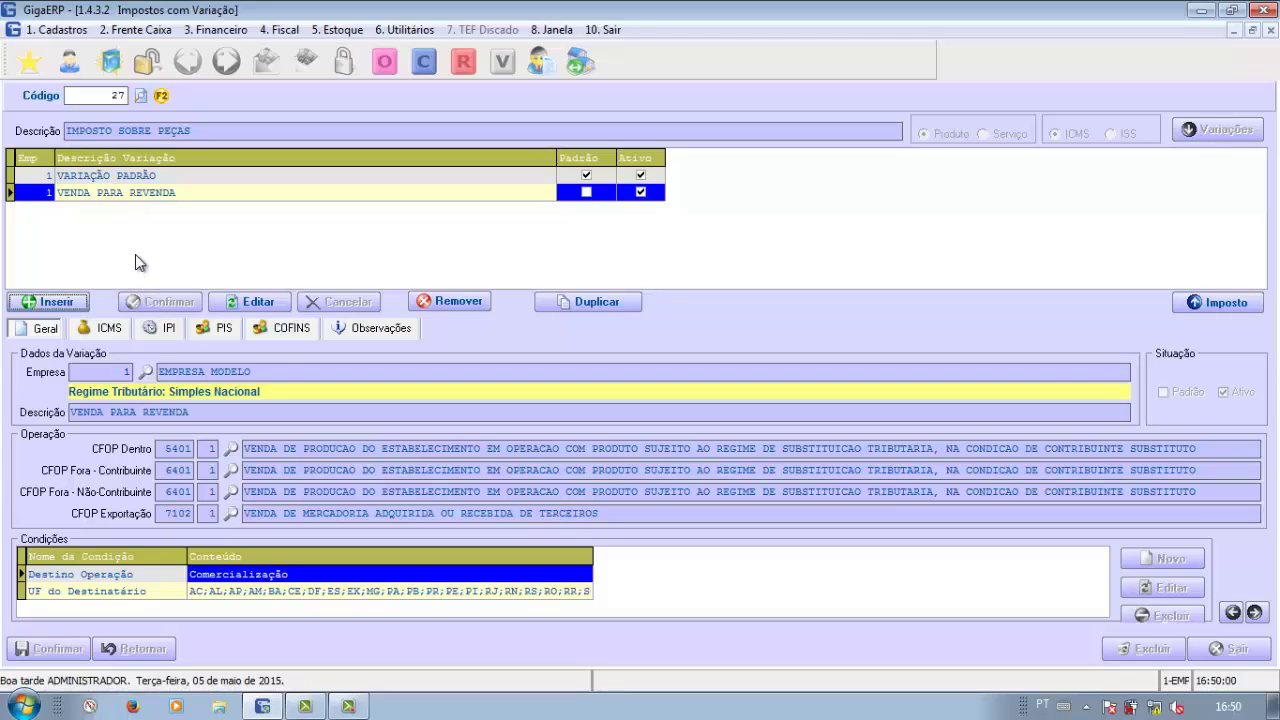
Step: Insert a new variation for company 1 with the description VENDA P/REVENDA EM UF SEM CONVENIO DO ICM ST
click(148, 177)
click(159, 193)
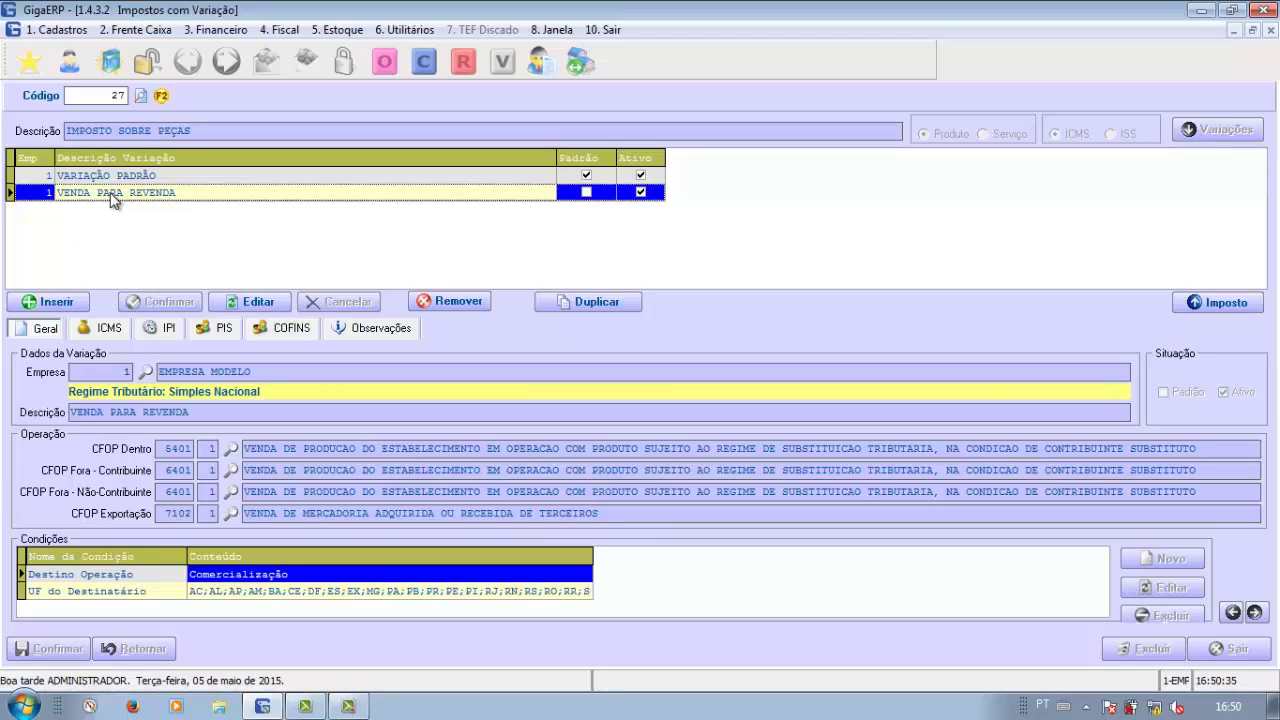
click(57, 305)
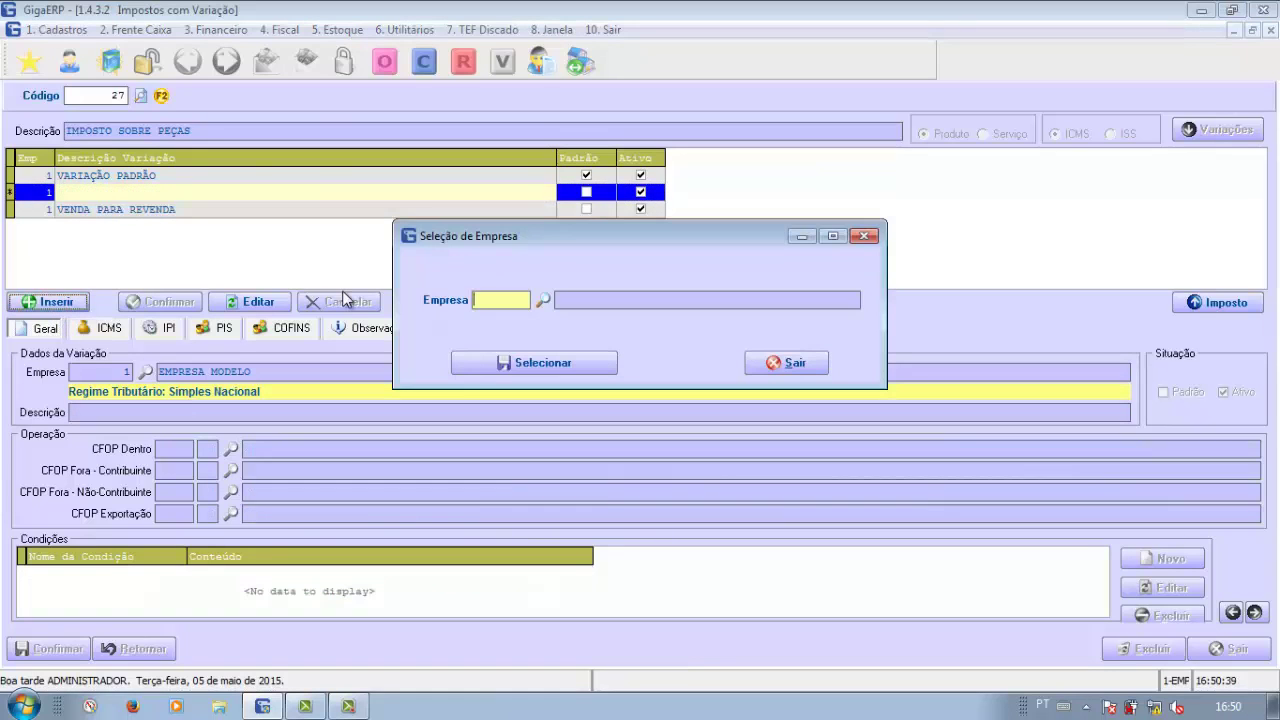
text(1)
click(520, 370)
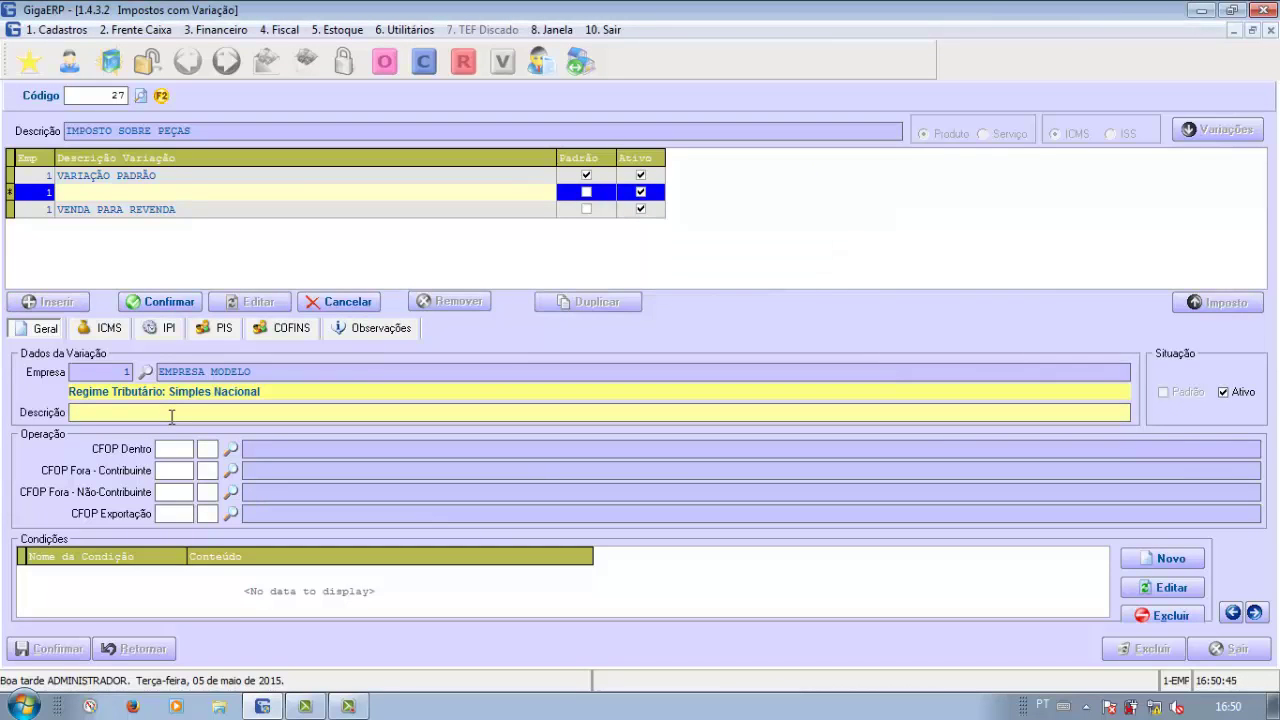
text(VENDA P/REVENDA EM UF SEM CON)
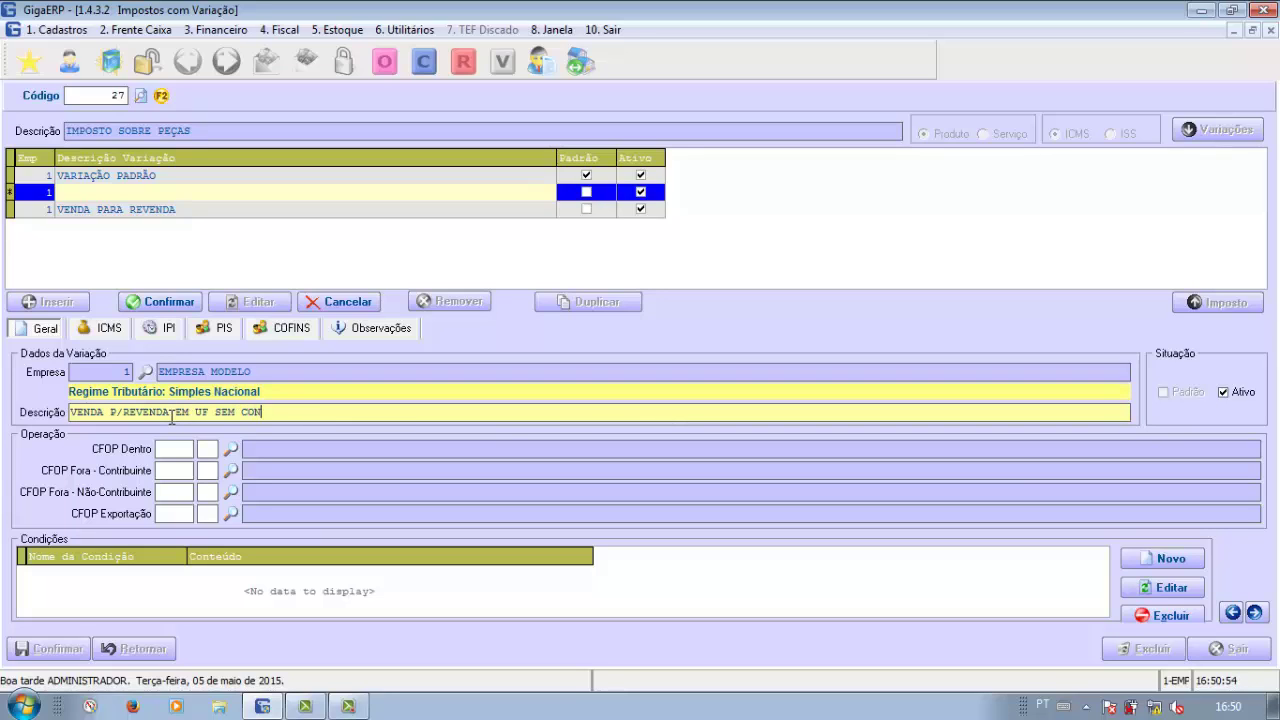
text(VENIO DO ICM ST)
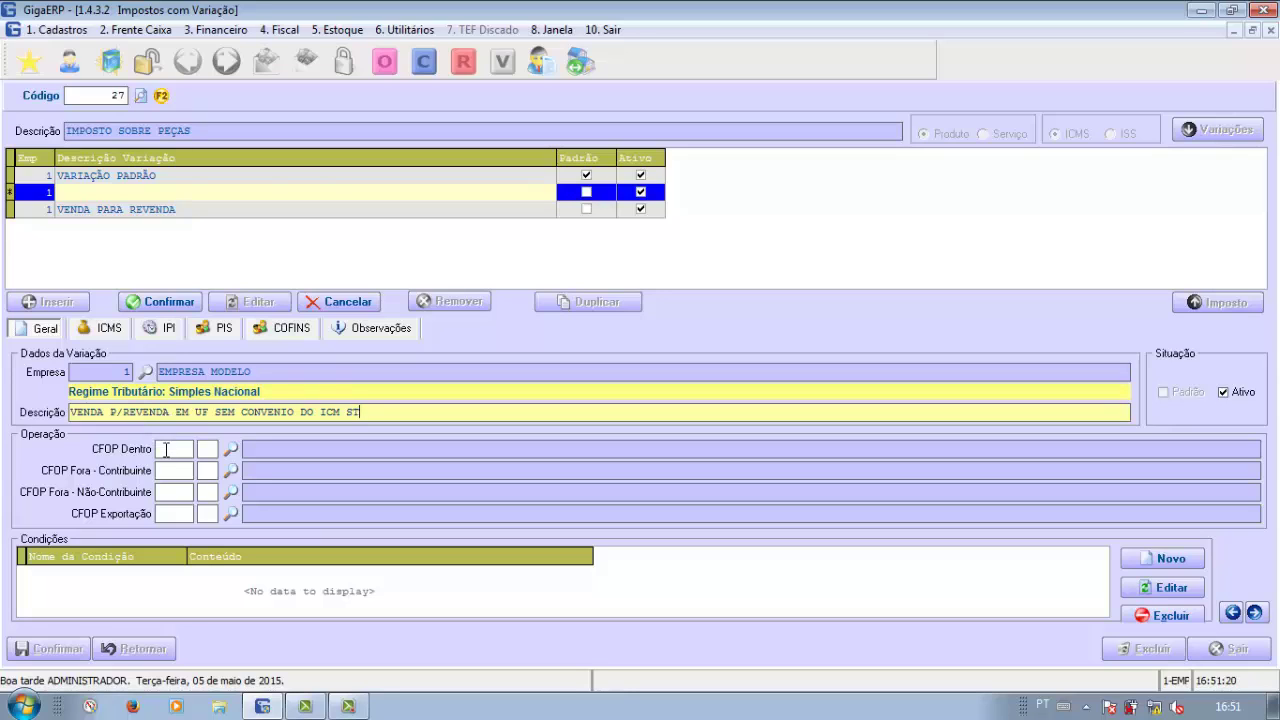
Step: Set the new variation's CFOPs, each with sequence 1: Dentro 5102, Fora - Contribuinte 6102, Fora - Não-Contribuinte 6108 and Exportação 7102
click(166, 449)
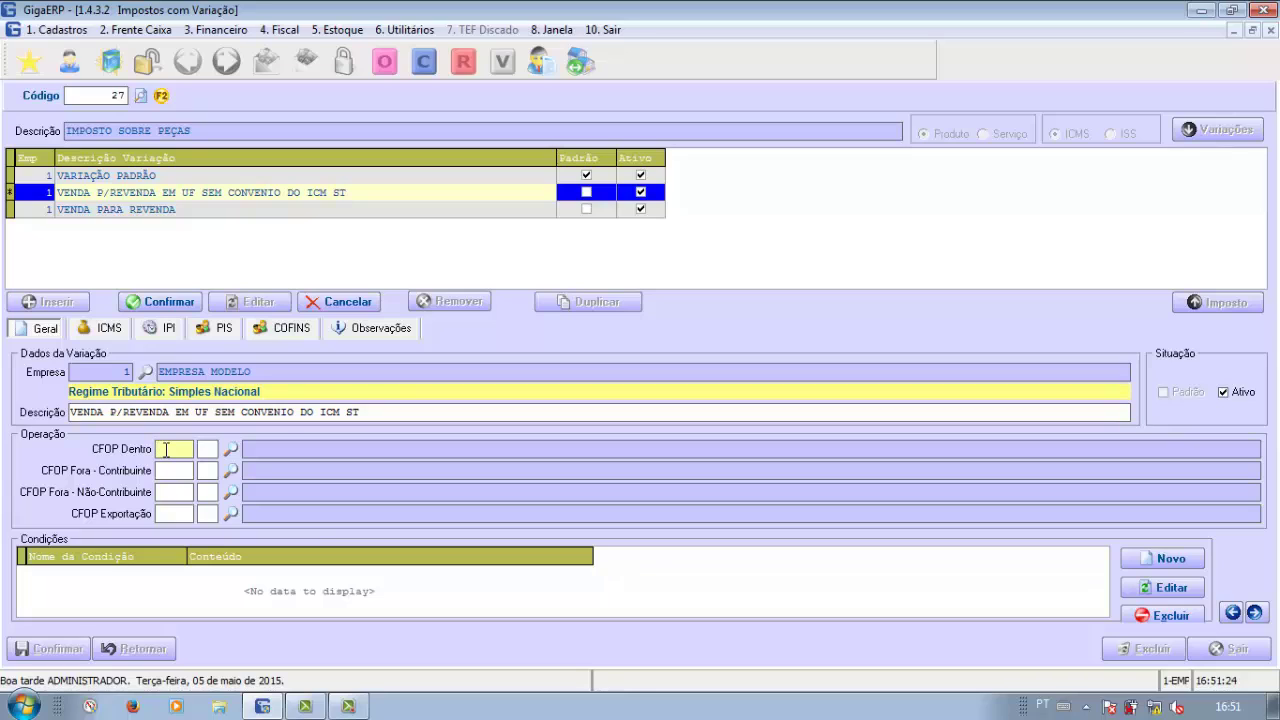
text(5102)
text(1)
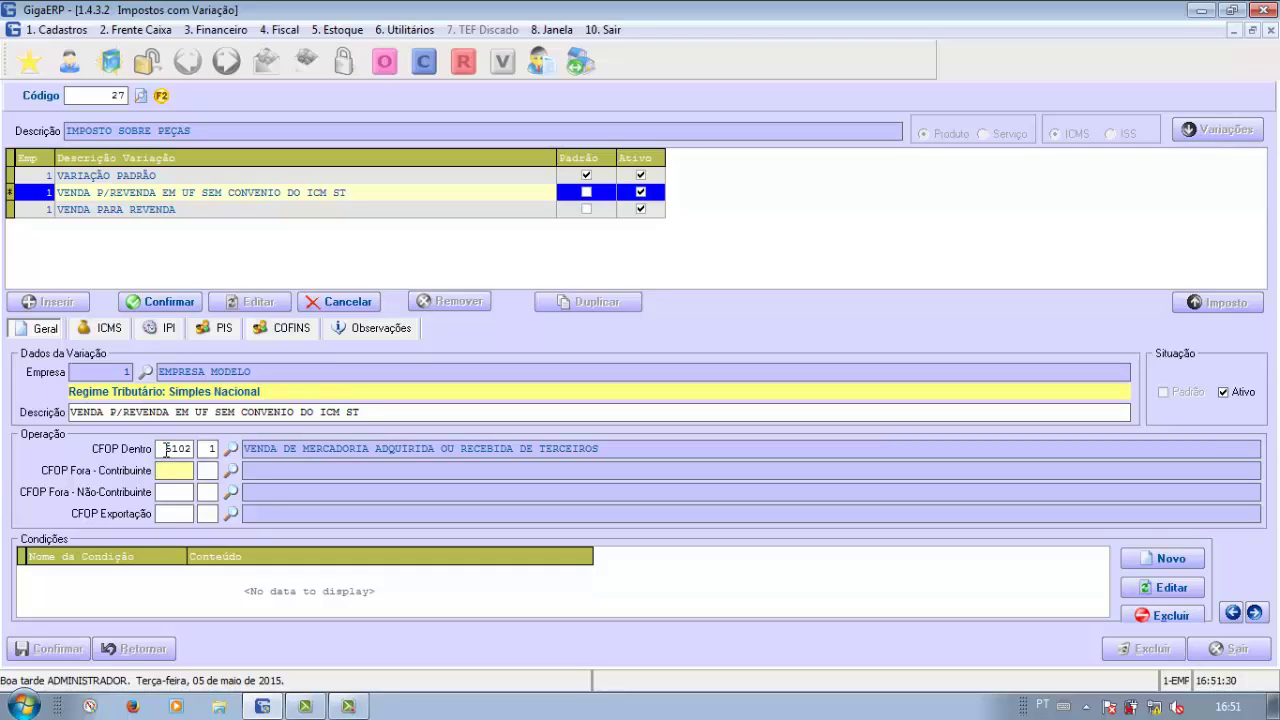
text(6102)
key(Return)
text(1)
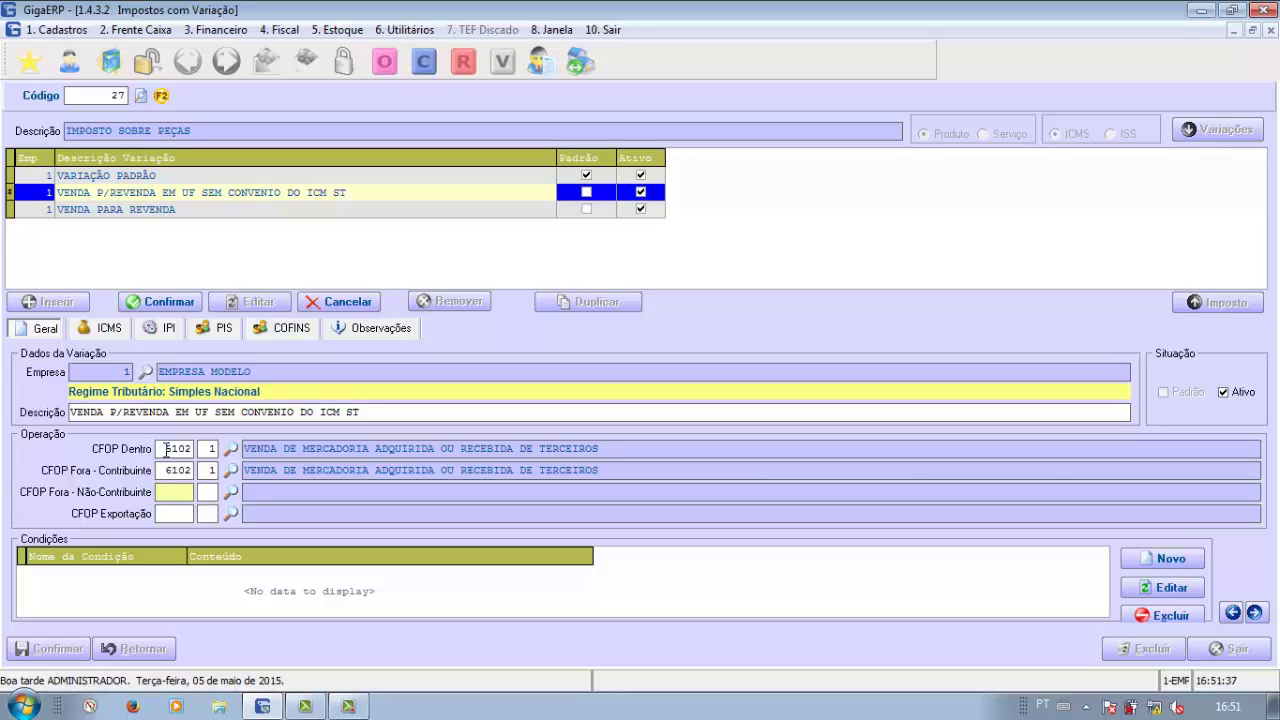
text(6108)
key(Return)
text(1)
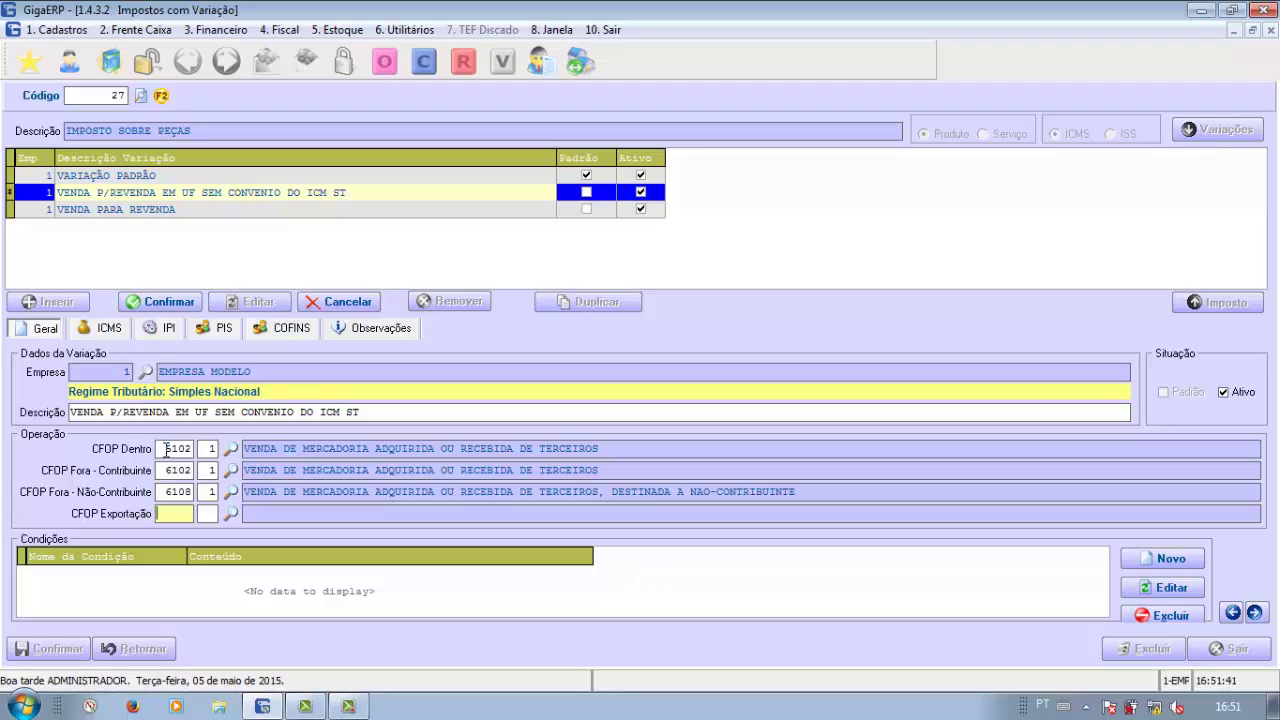
text(7102)
key(Return)
text(1)
key(Return)
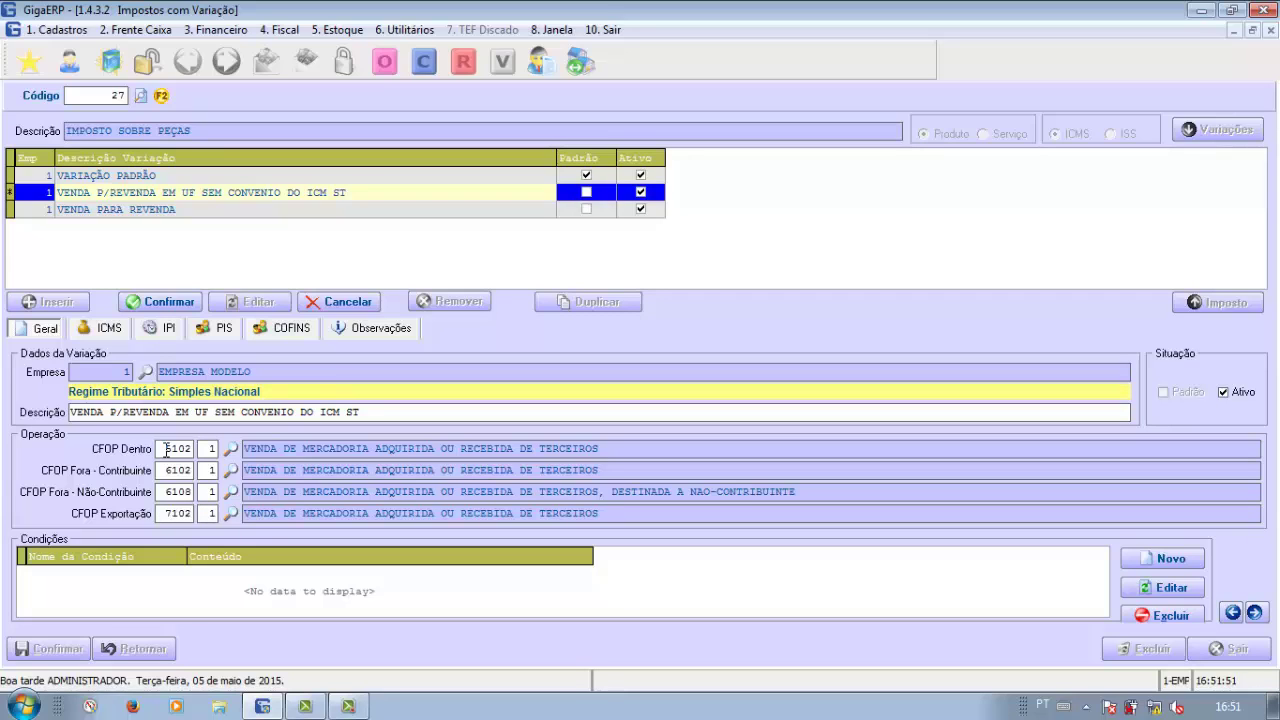
Step: Generate the state tax rates and add a Destino Operação condition with Comercialização to the new variation
click(1170, 563)
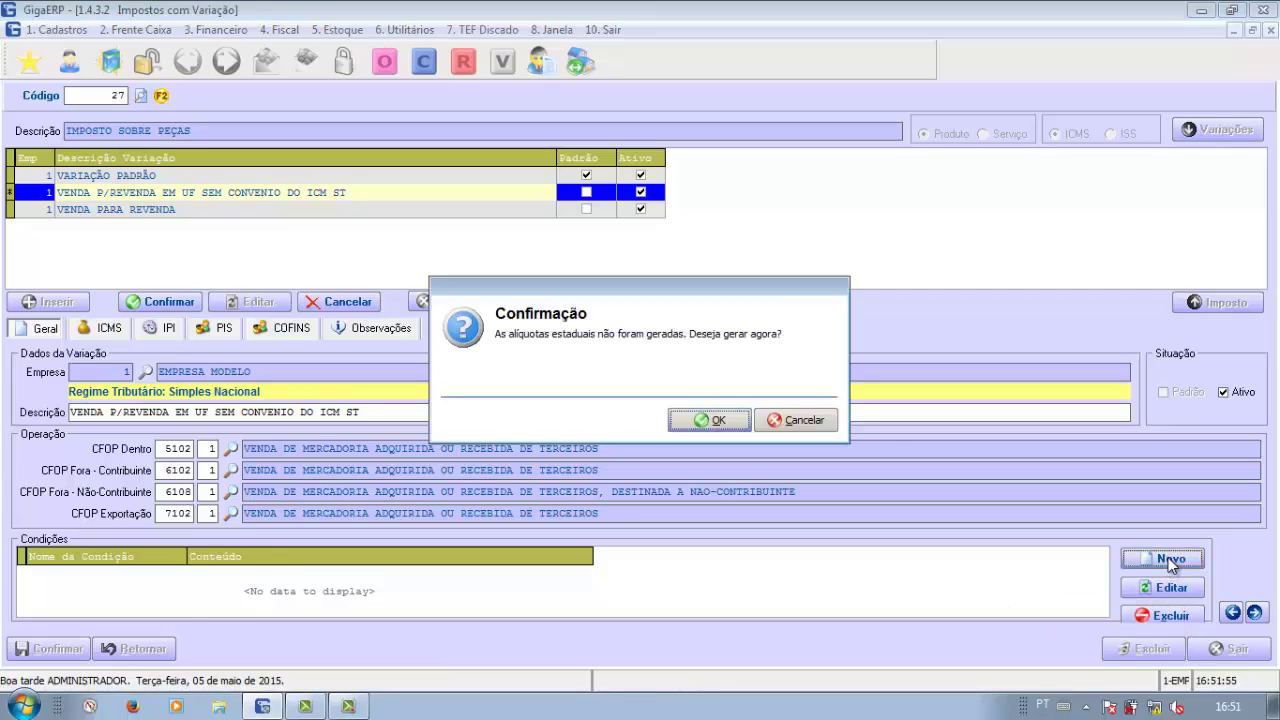
click(716, 421)
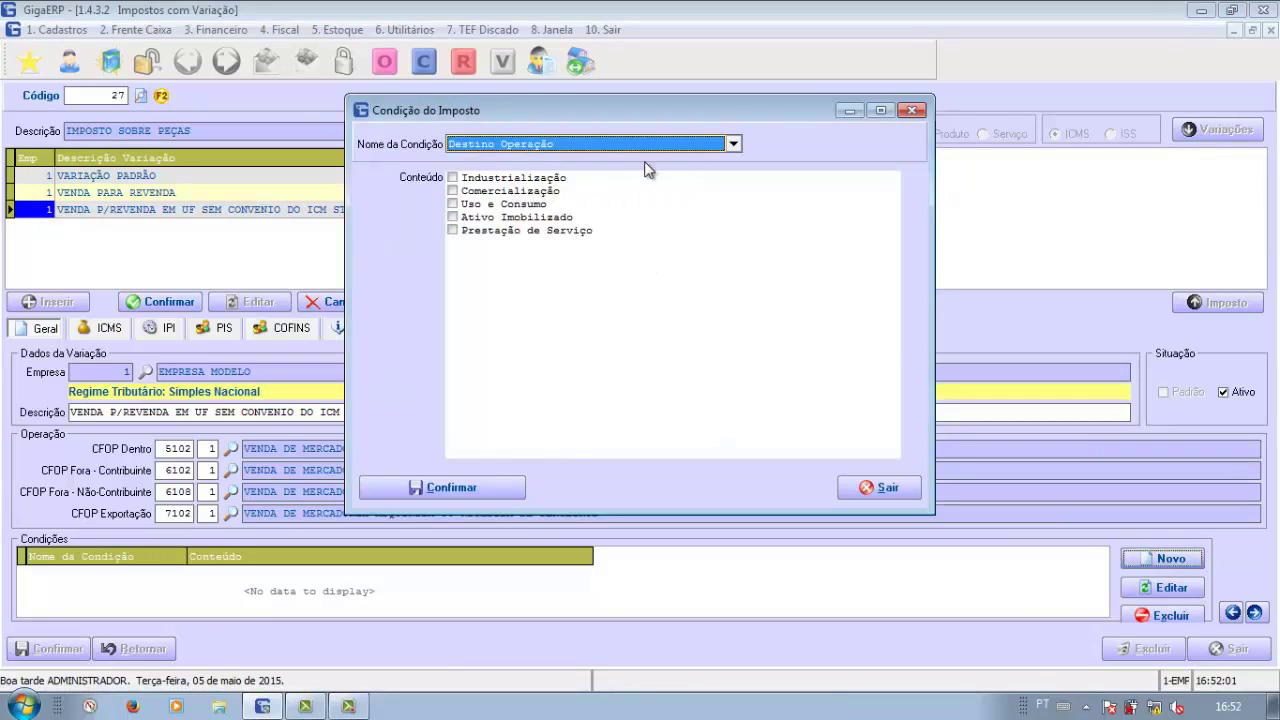
drag(617, 110, 617, 114)
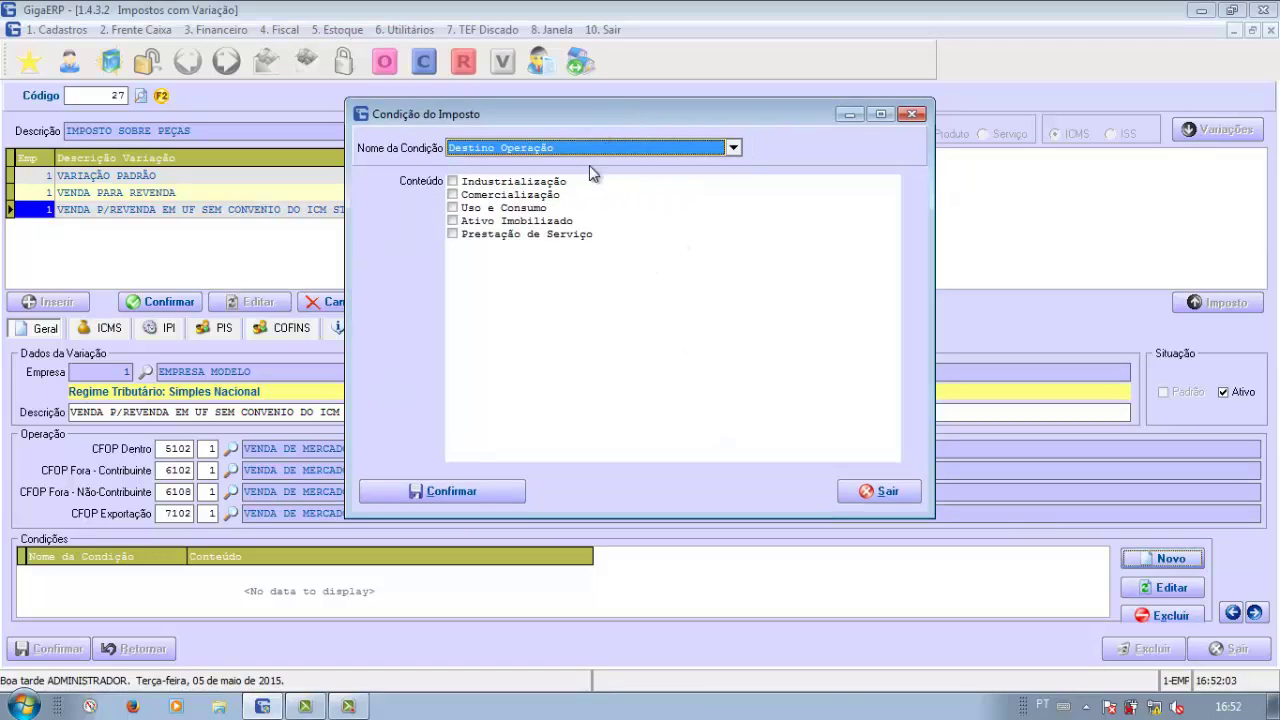
click(455, 194)
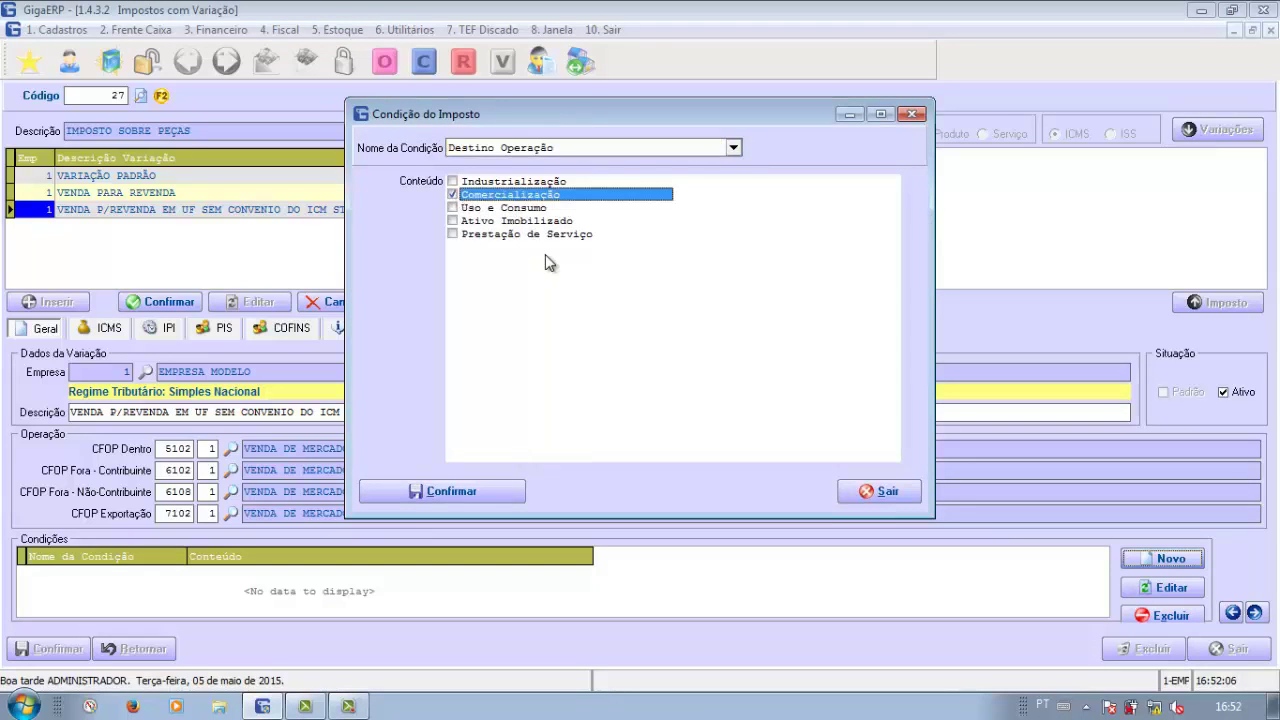
click(468, 491)
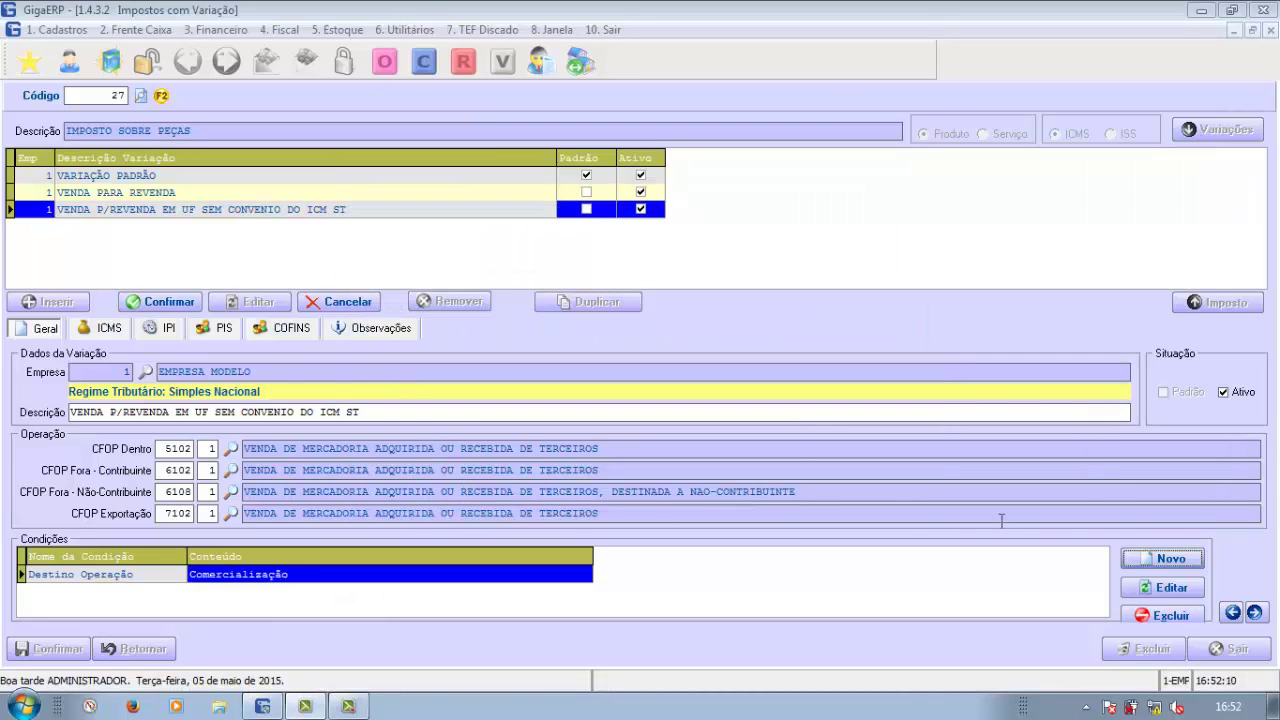
Step: Add a UF do Destinatário condition to the new variation covering GO, MA, MT and MS
click(1168, 562)
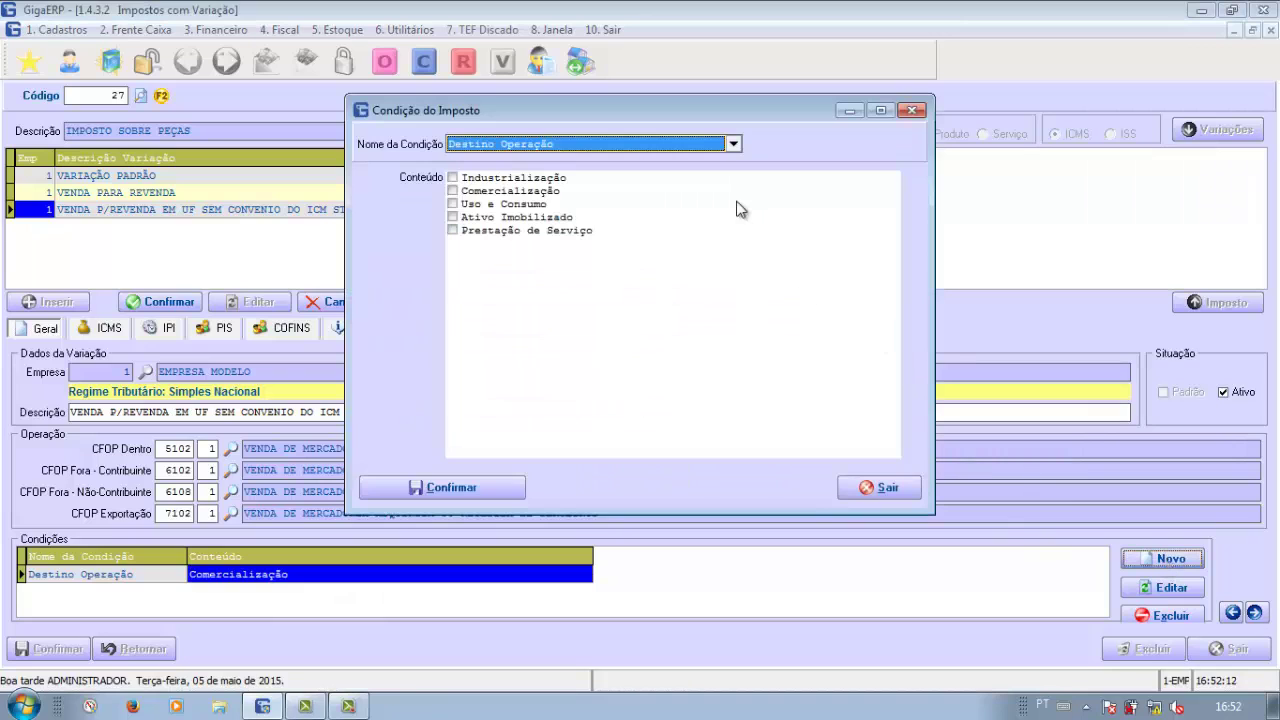
click(734, 146)
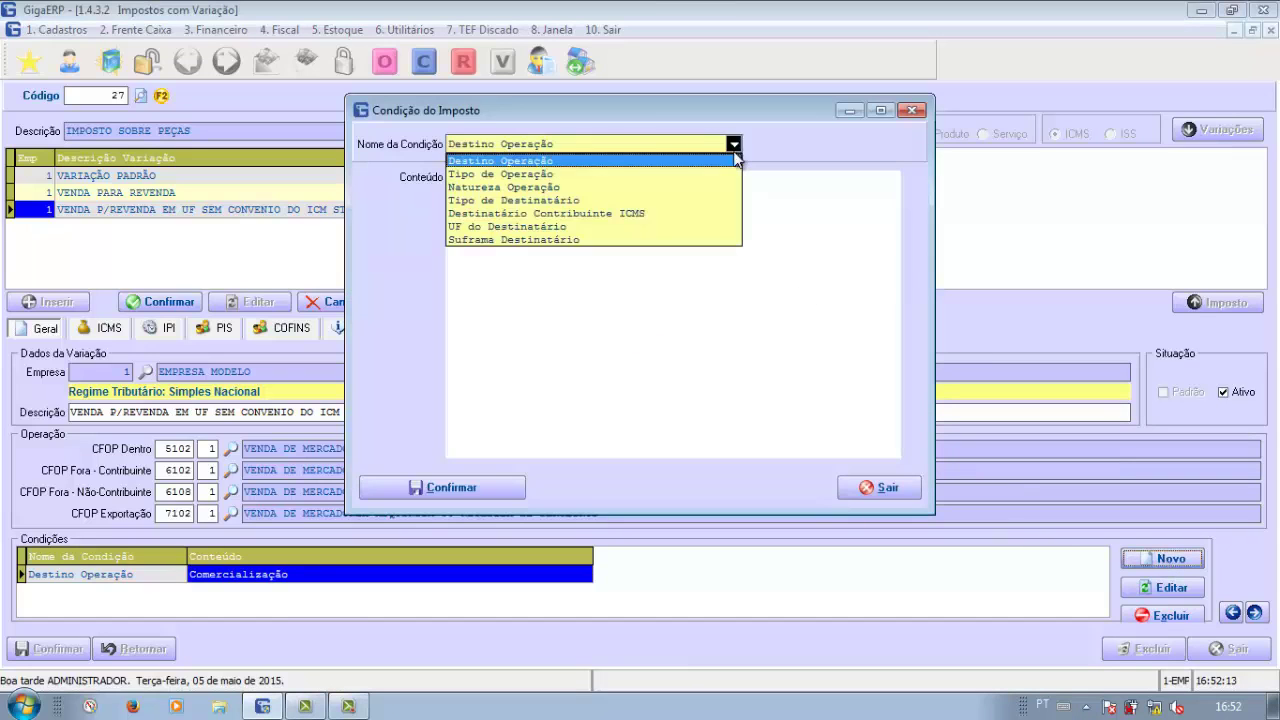
click(630, 227)
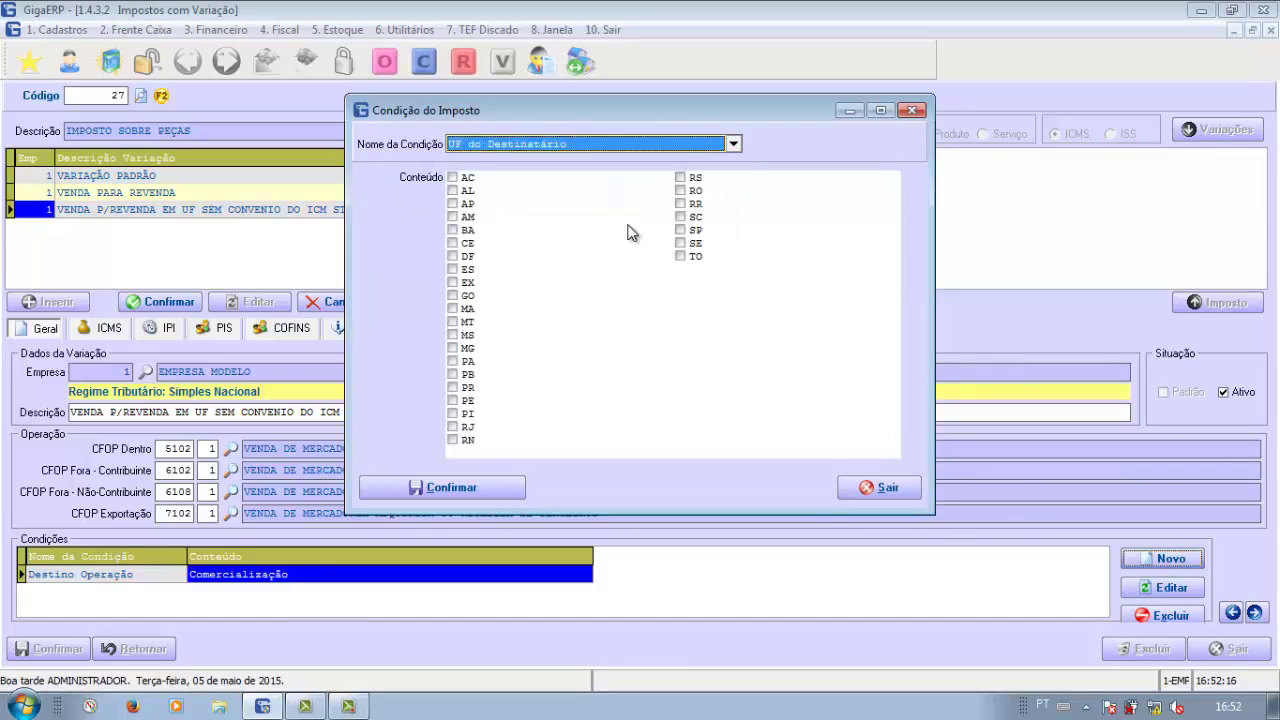
click(453, 296)
click(453, 309)
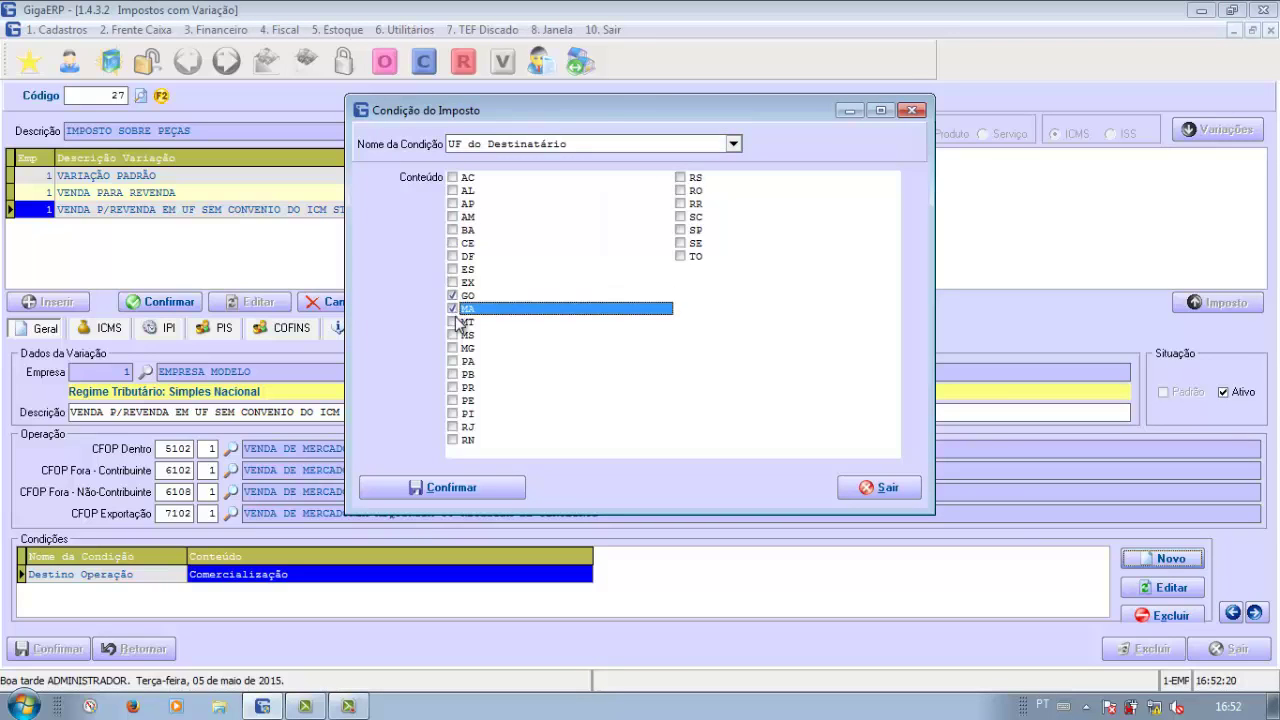
click(453, 322)
click(454, 335)
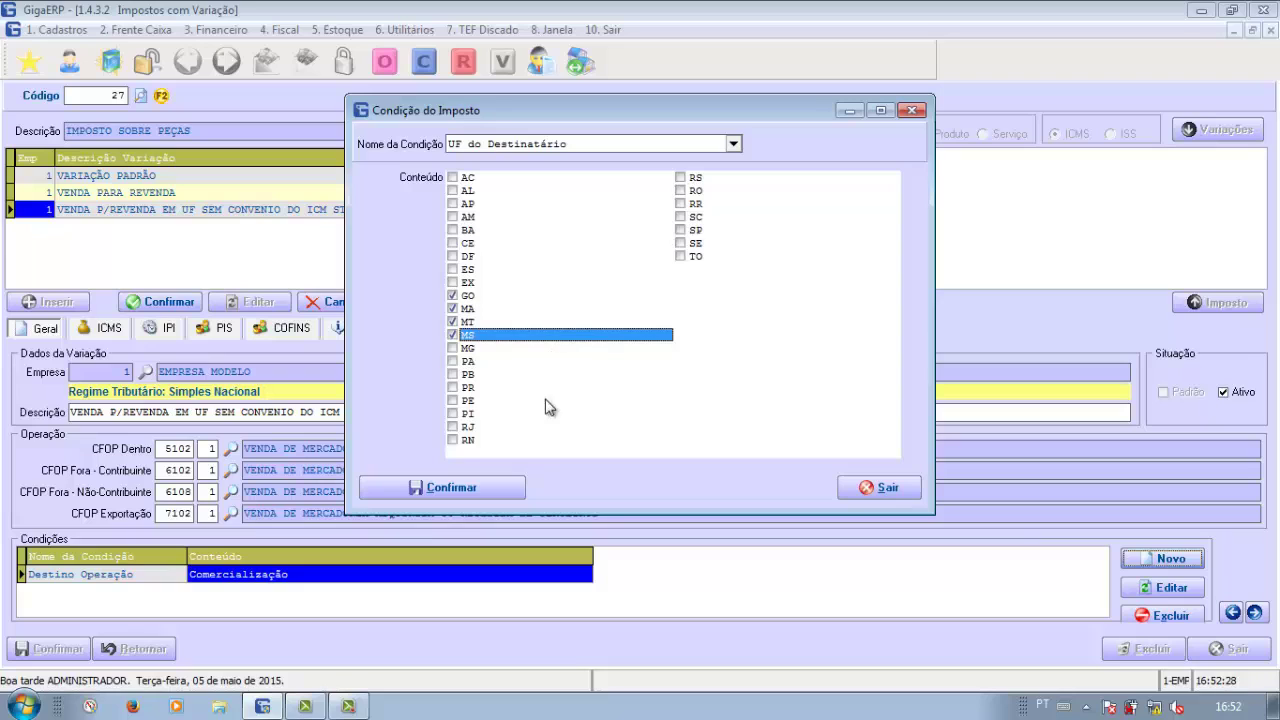
click(481, 497)
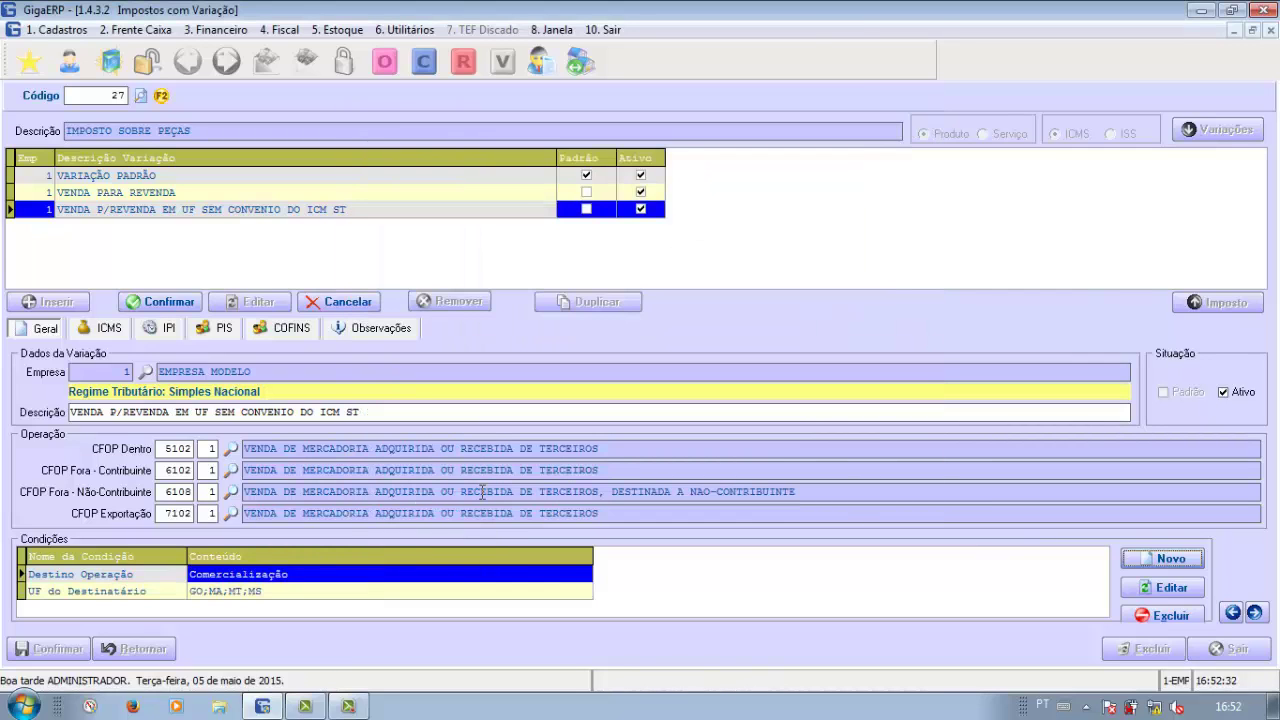
Step: Set the new variation's ICMS Situação Trib. to 101 - Tributada com permissão de crédito
click(105, 330)
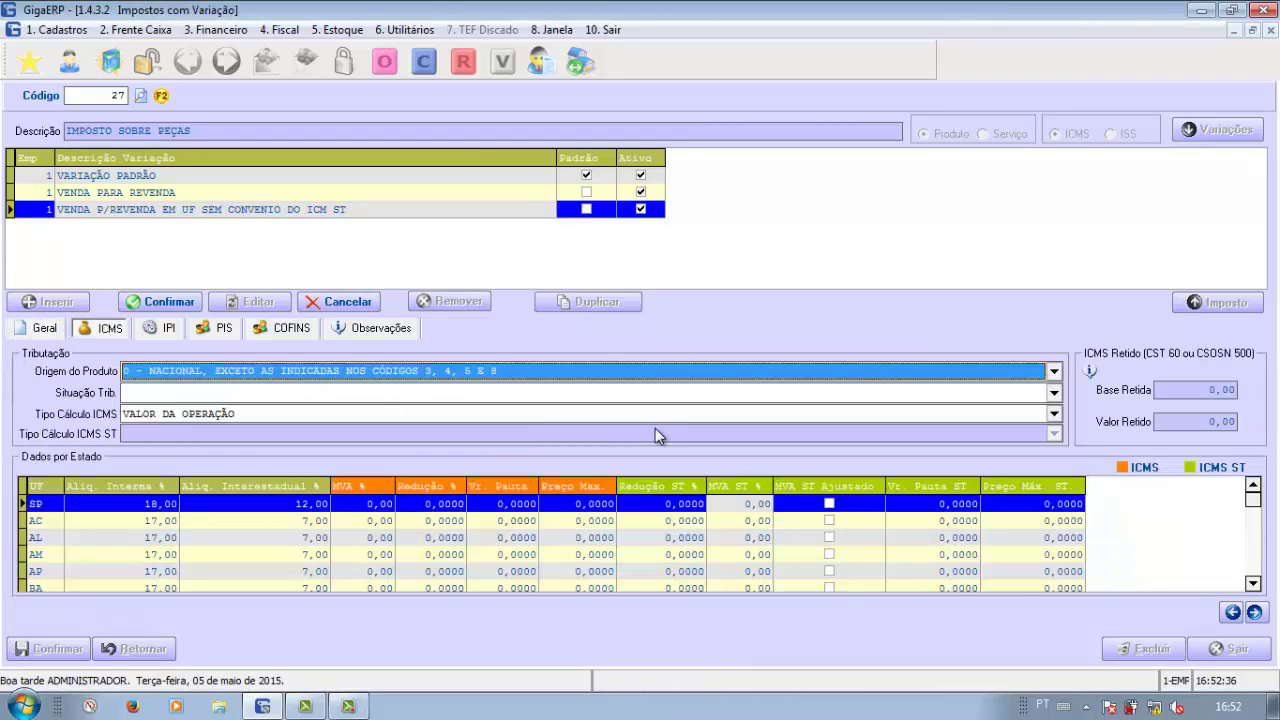
click(1054, 392)
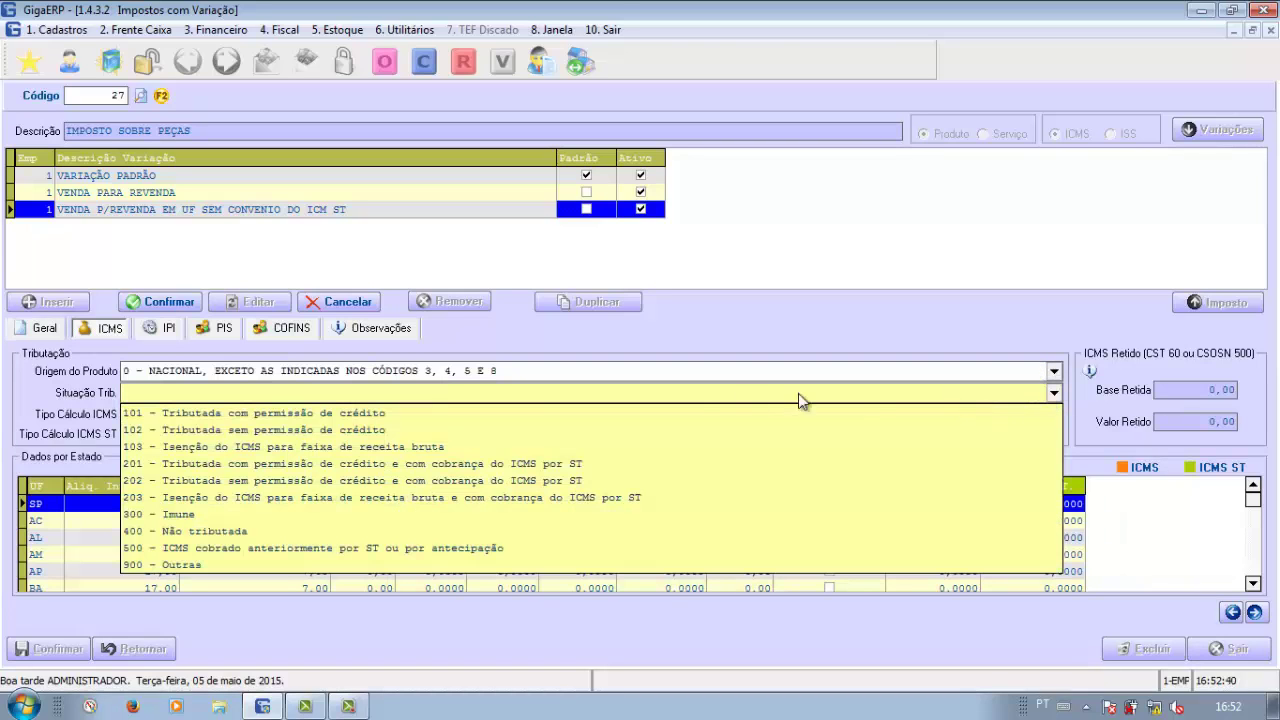
click(513, 412)
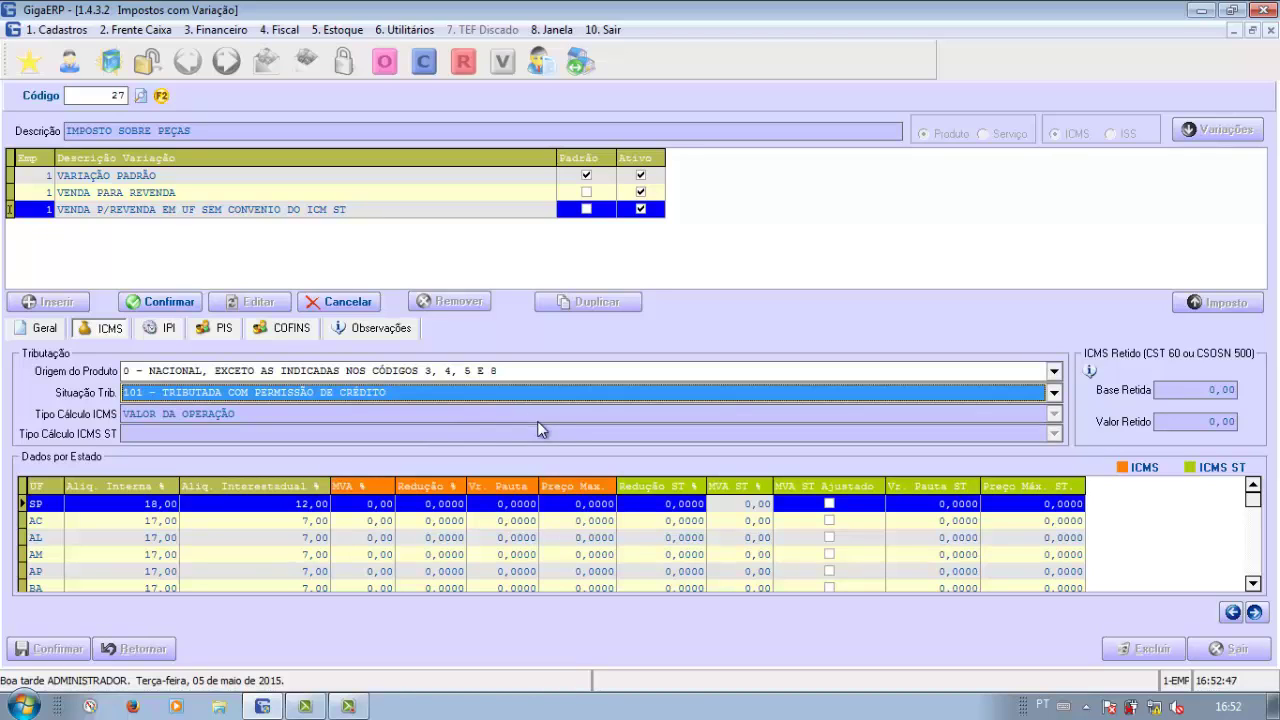
Step: Review the IPI, PIS and COFINS settings of the variation for states without the ICMS ST agreement, and confirm the variation
click(169, 332)
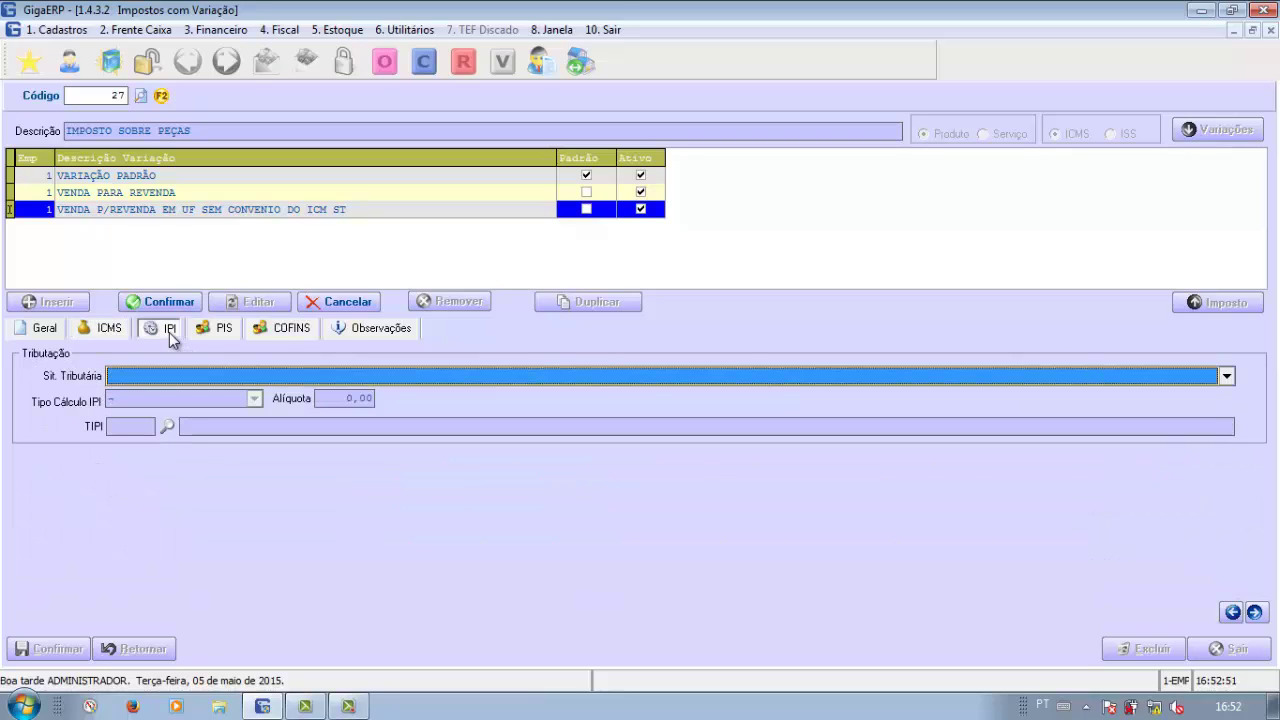
click(226, 335)
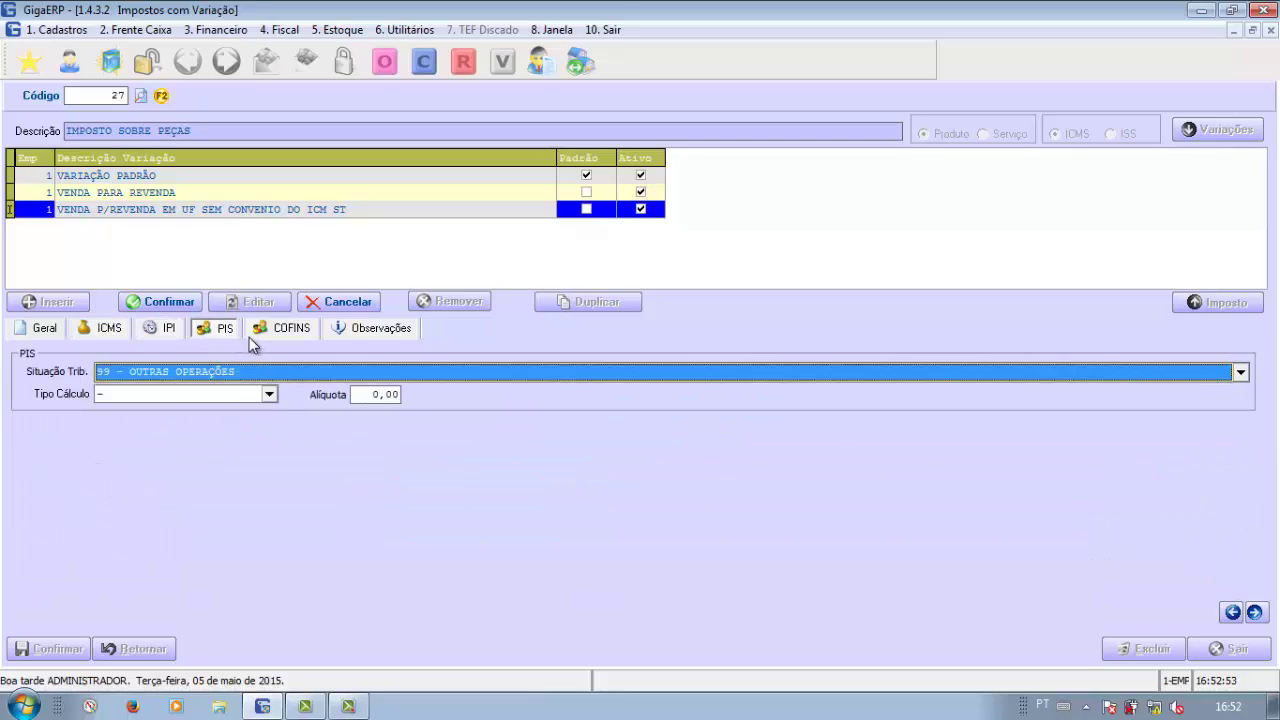
click(286, 333)
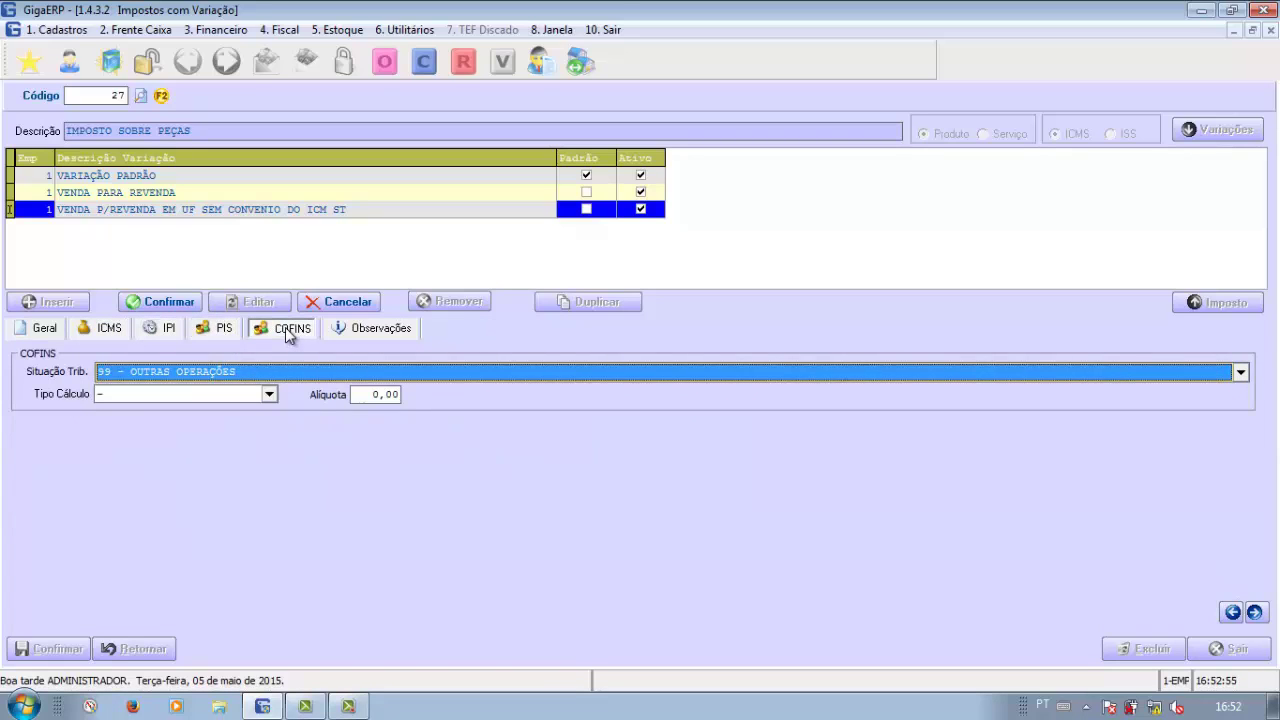
click(174, 303)
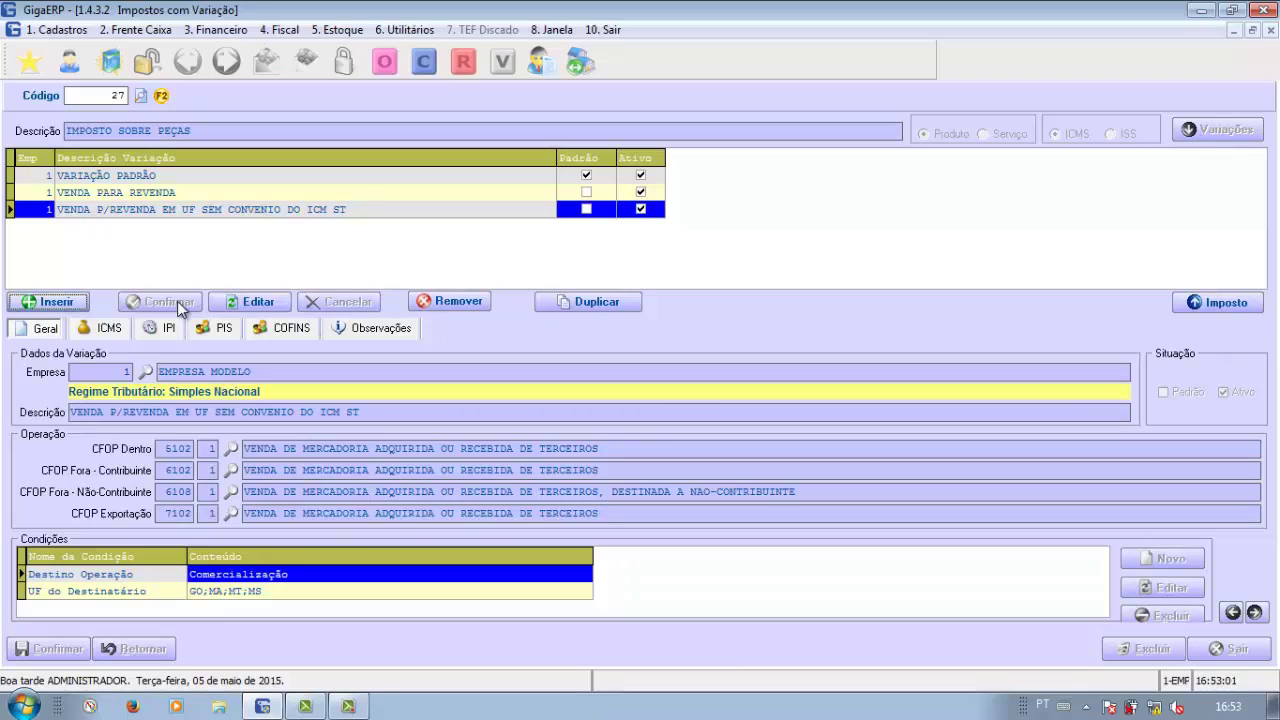
Step: Go through the three registered variations, return to the tax header and save the tax IMPOSTO SOBRE PEÇAS
click(150, 178)
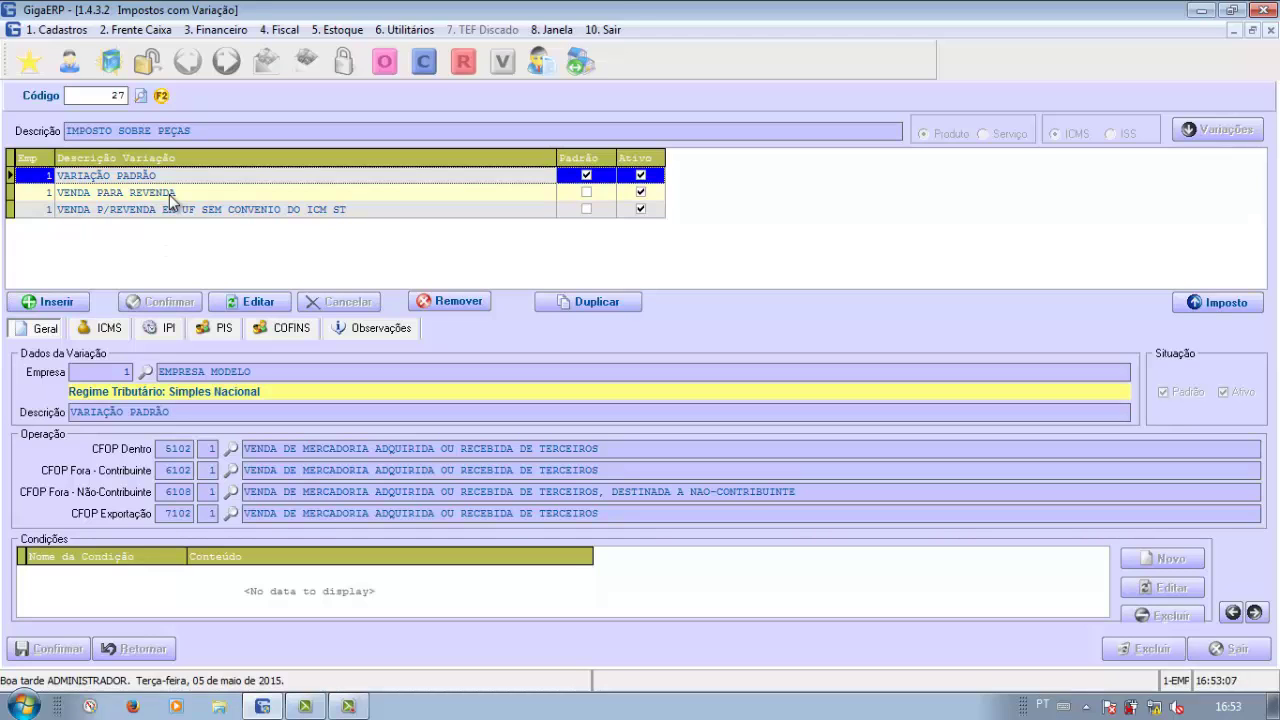
click(169, 194)
click(176, 210)
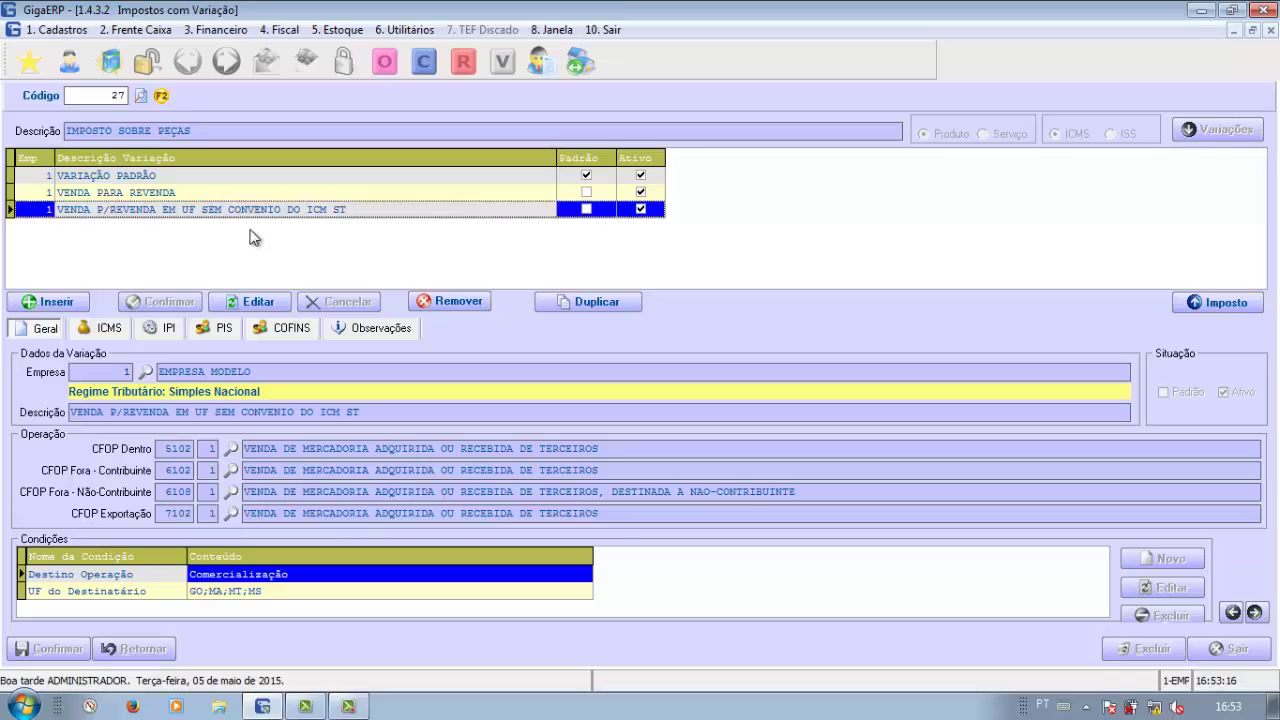
click(372, 178)
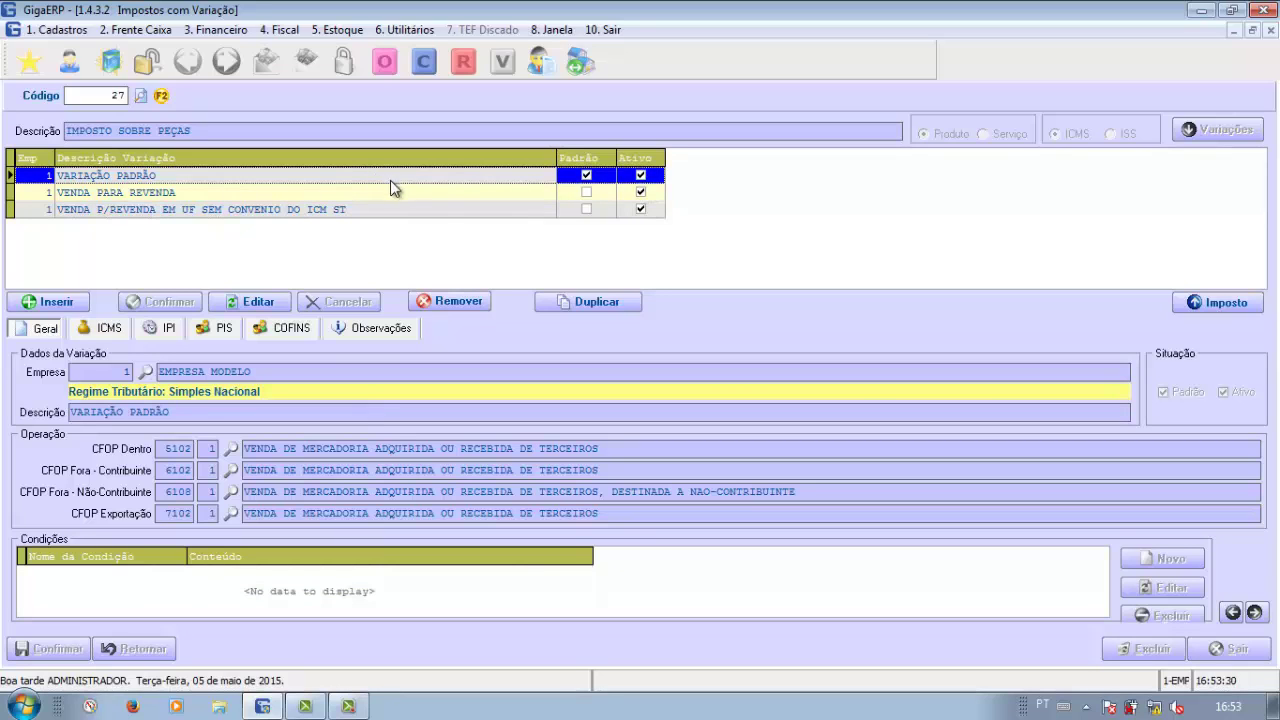
click(1232, 308)
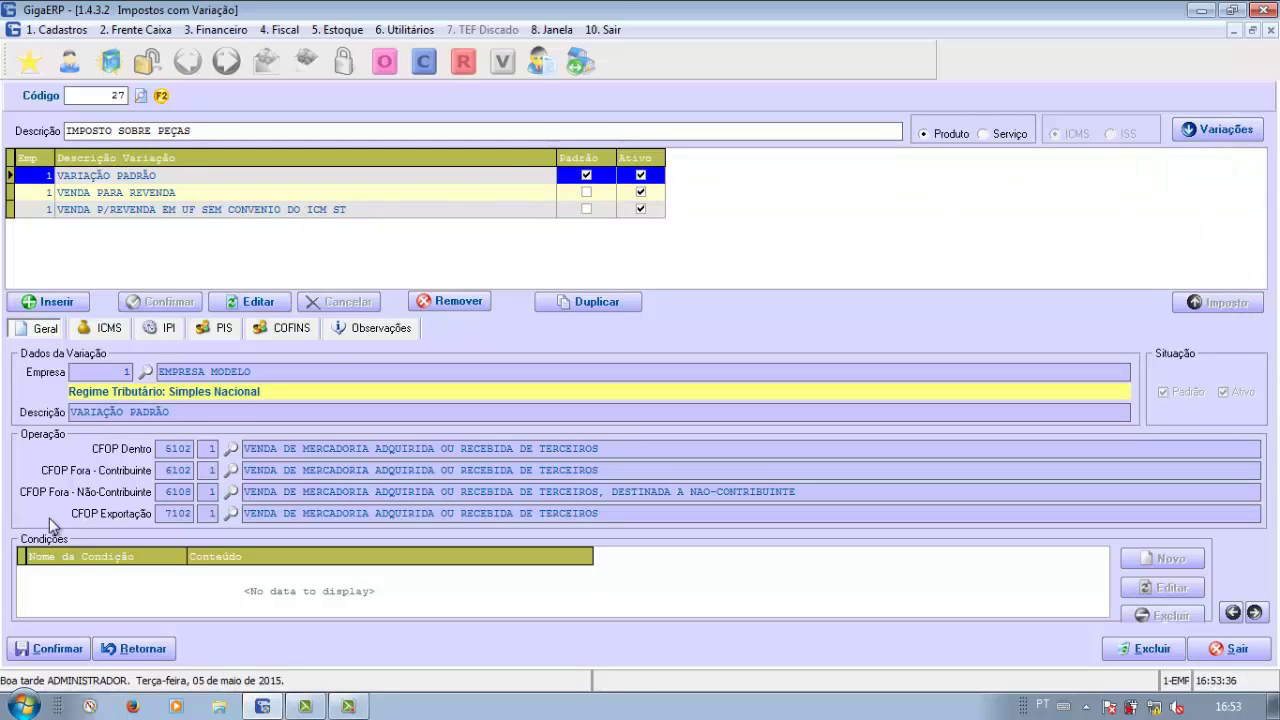
click(57, 650)
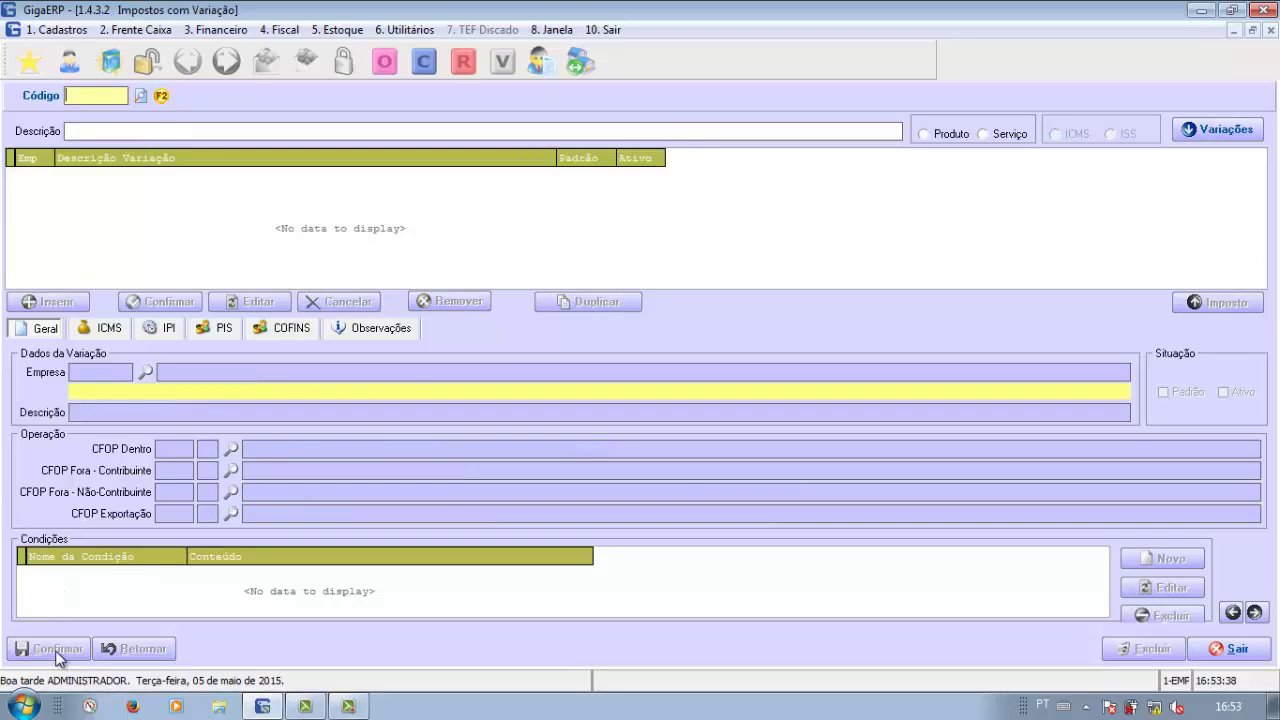